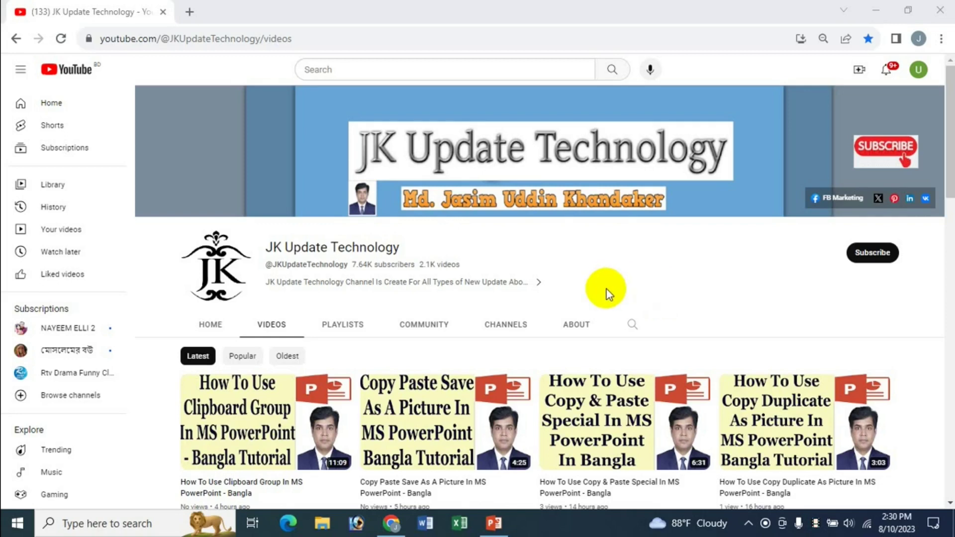
# - Switch from the YouTube channel page in Chrome to the PowerPoint presentation
pyautogui.click(499, 525)
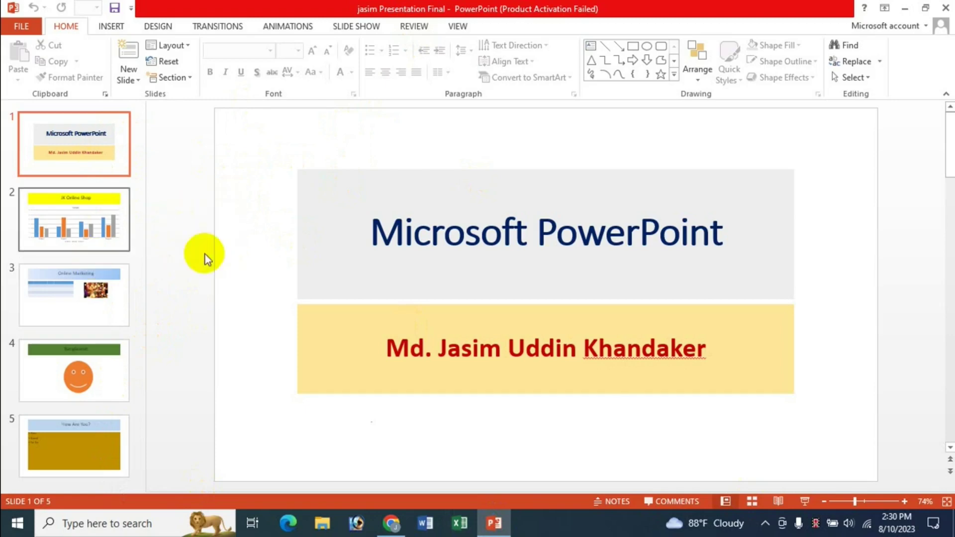
# - Cut the JK Online Shop chart slide and paste it after the Bangladesh slide
pyautogui.click(61, 217)
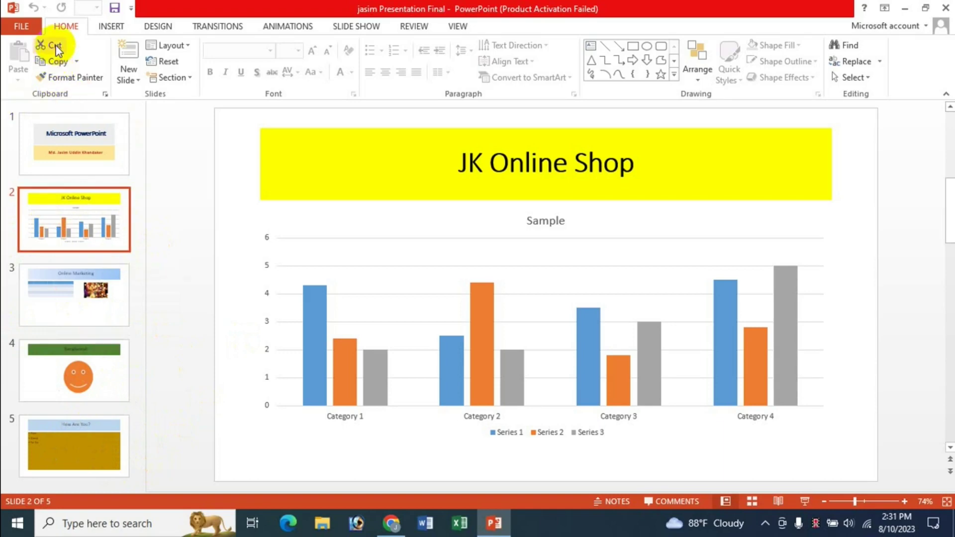
pyautogui.click(55, 47)
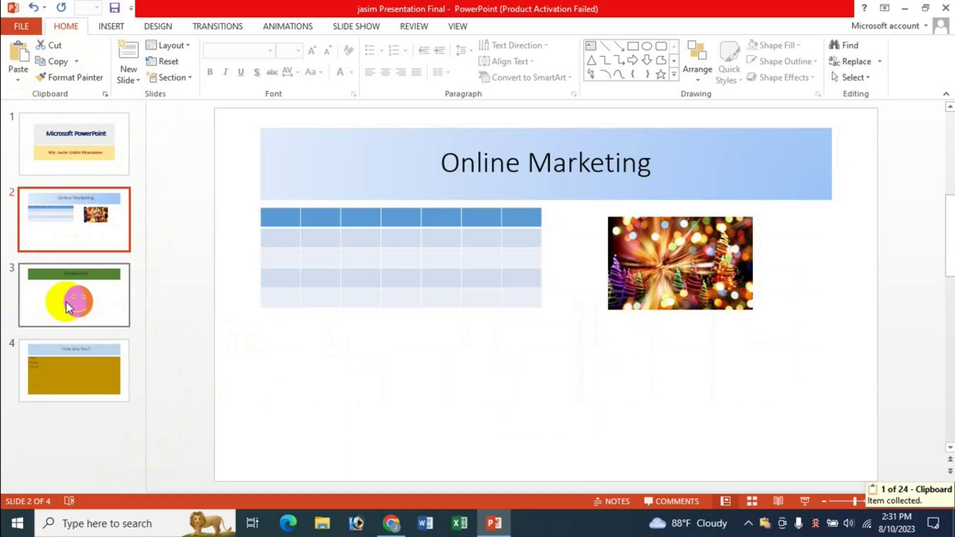
pyautogui.click(60, 299)
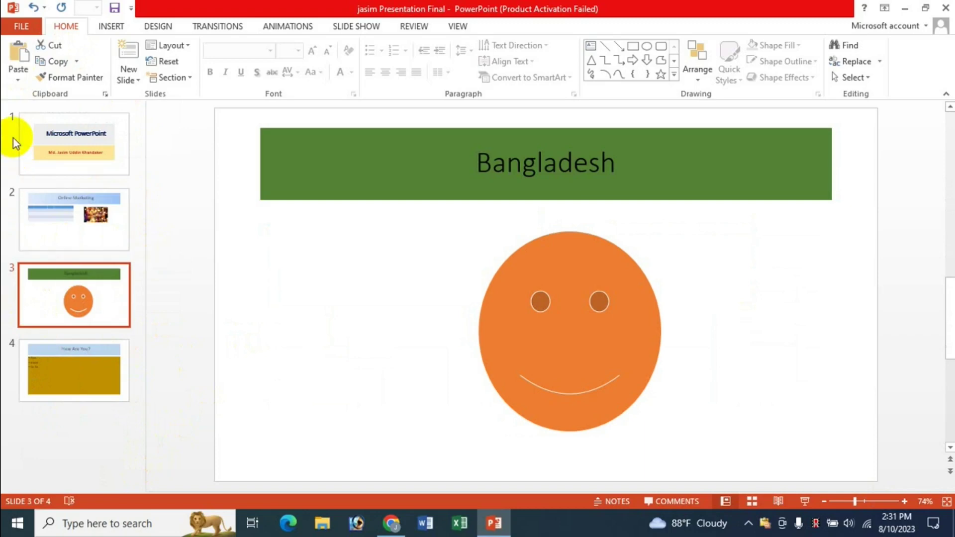
pyautogui.click(17, 79)
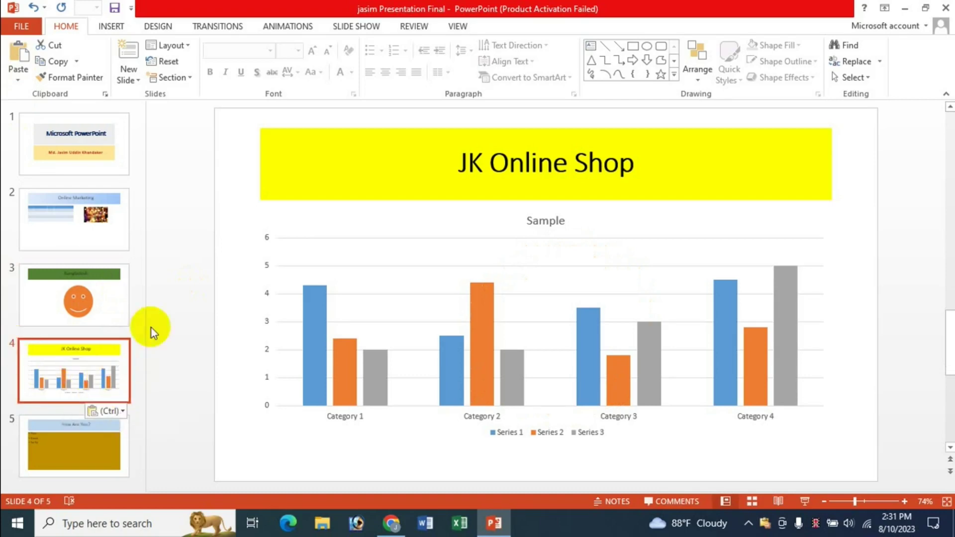
# - Cut the pasted chart slide out again and select the title slide
pyautogui.rightClick(85, 369)
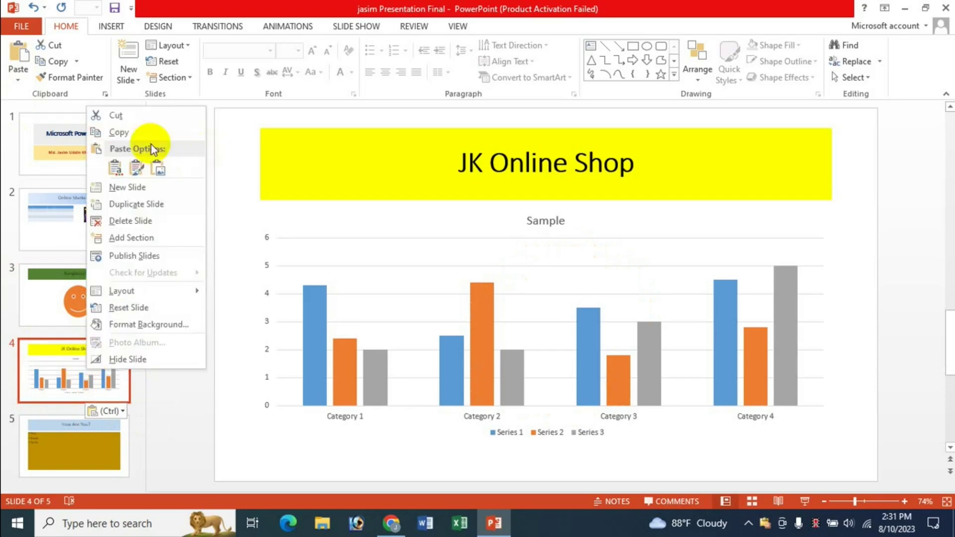
pyautogui.click(135, 115)
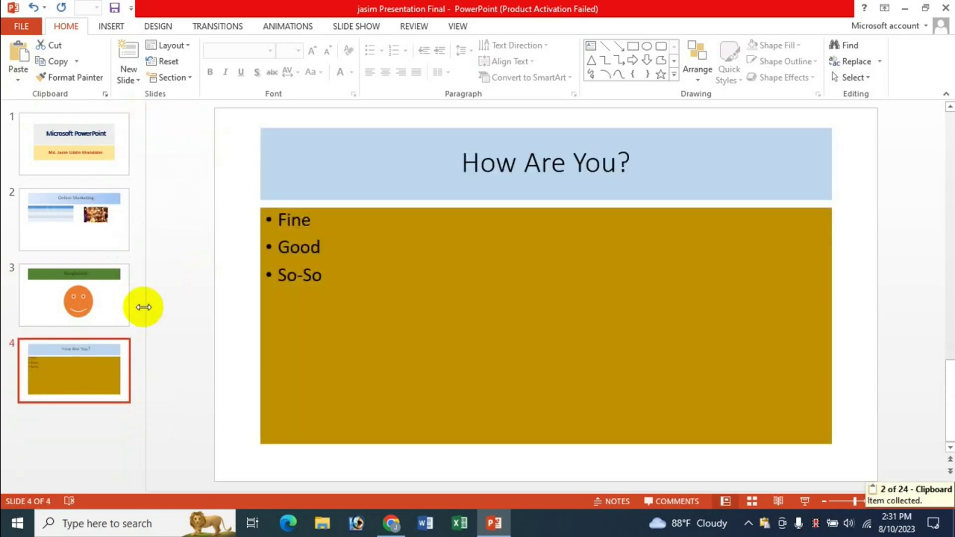
pyautogui.click(79, 139)
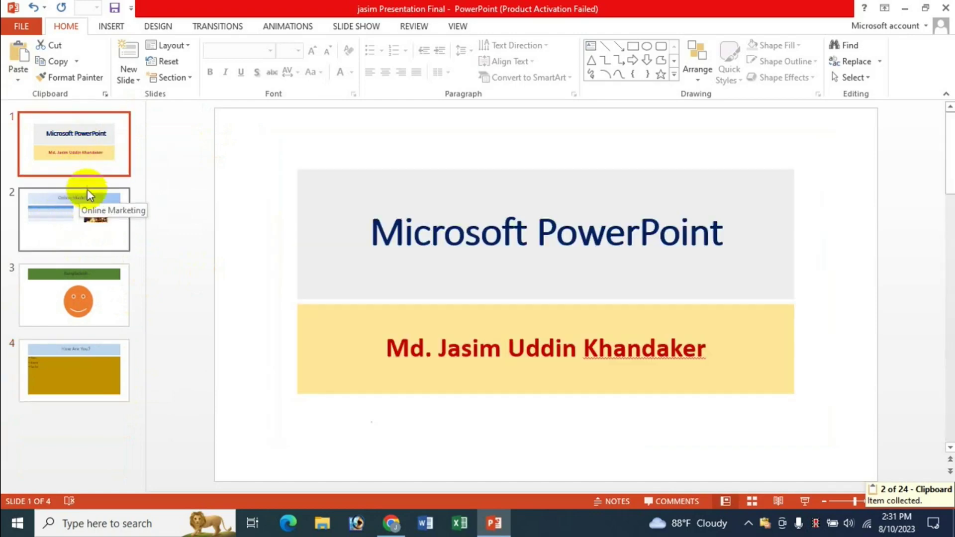
# - Paste the chart slide after slide 1 with Use Destination Theme, then after slide 2 with Keep Source Formatting
pyautogui.rightClick(75, 148)
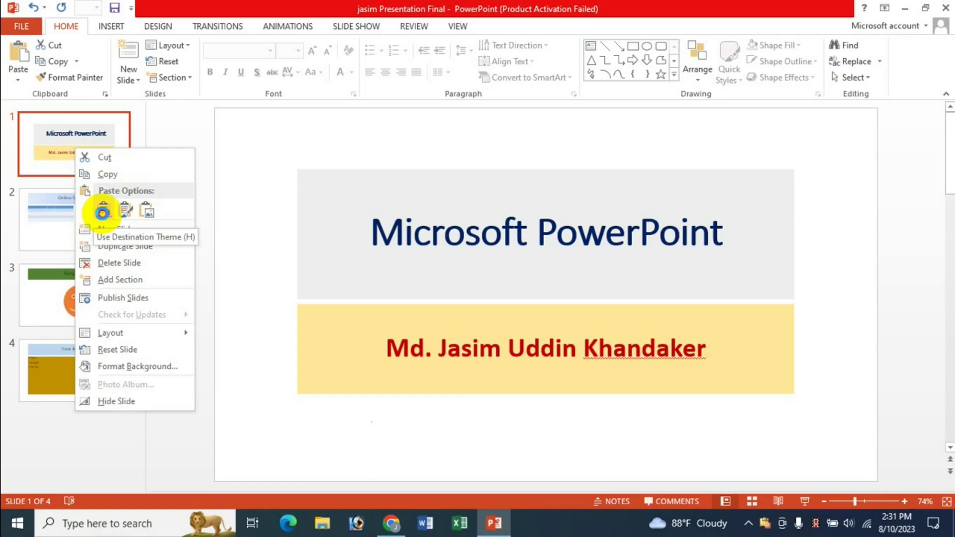
pyautogui.click(103, 211)
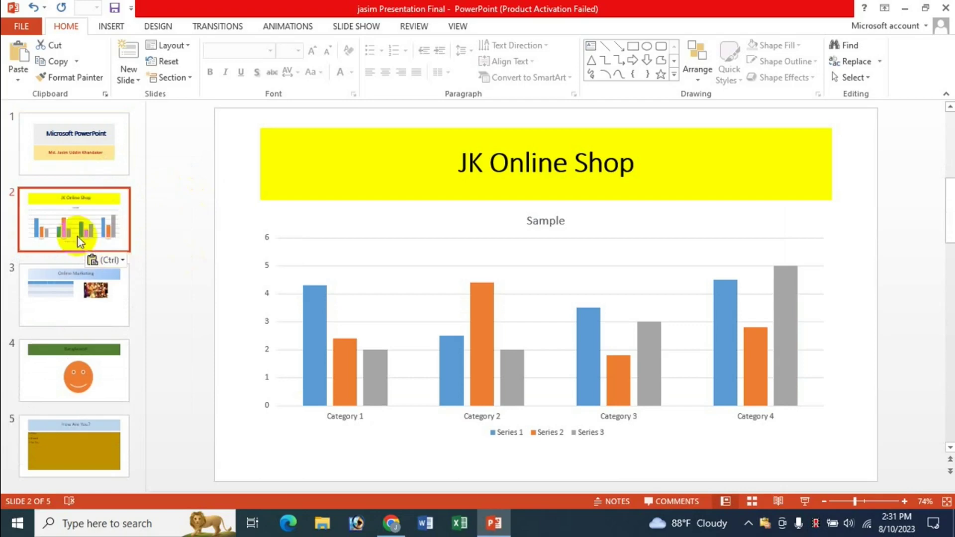
pyautogui.rightClick(87, 225)
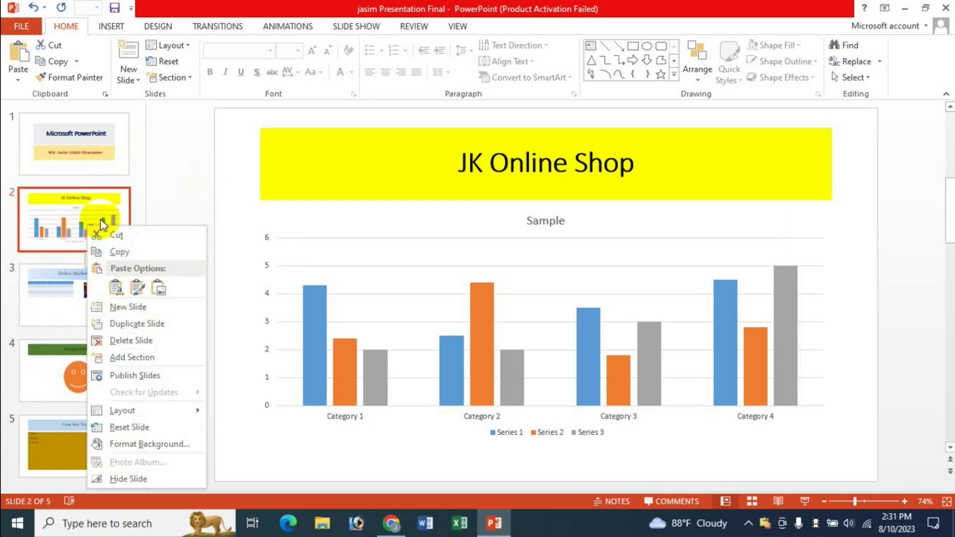
pyautogui.click(137, 293)
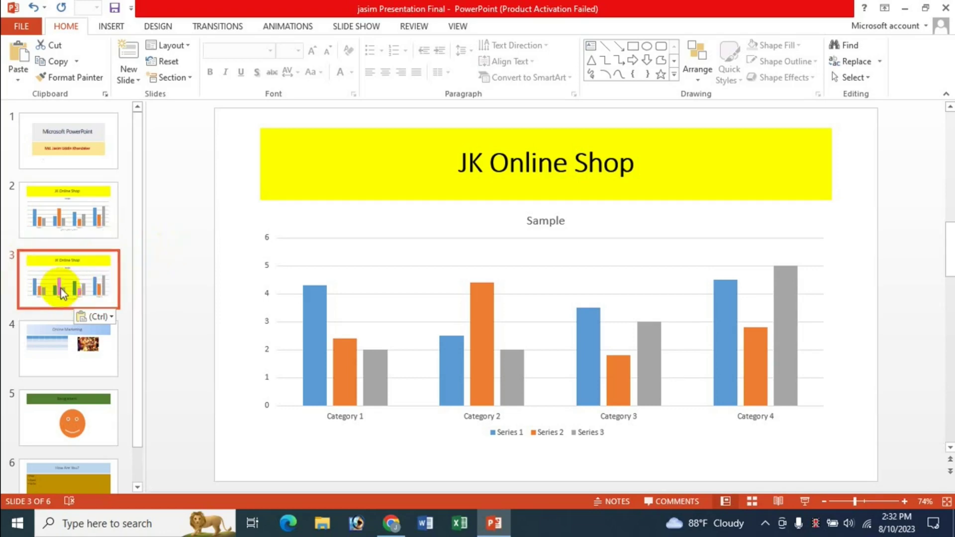
# - Paste the chart slide onto slide 3 as a picture and drag it toward the upper left
pyautogui.rightClick(80, 282)
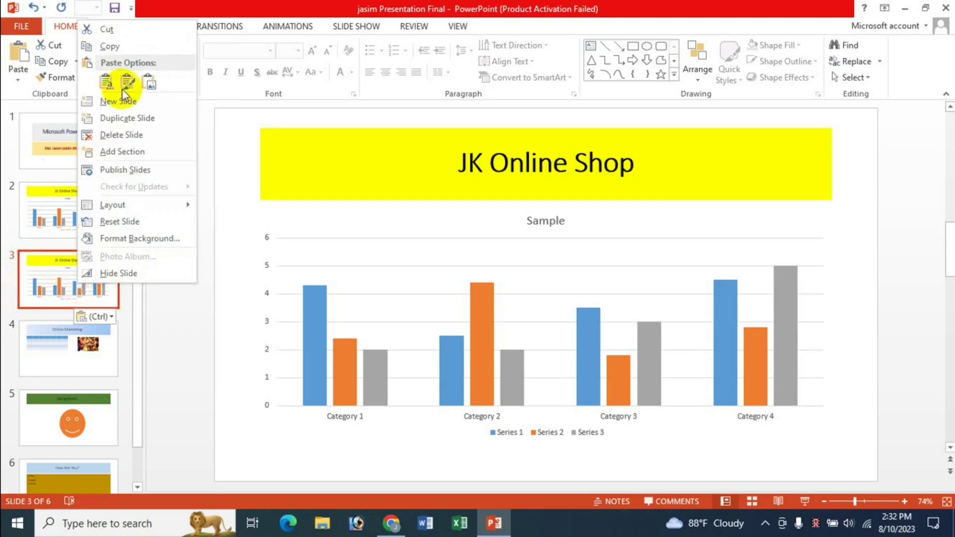
pyautogui.click(151, 83)
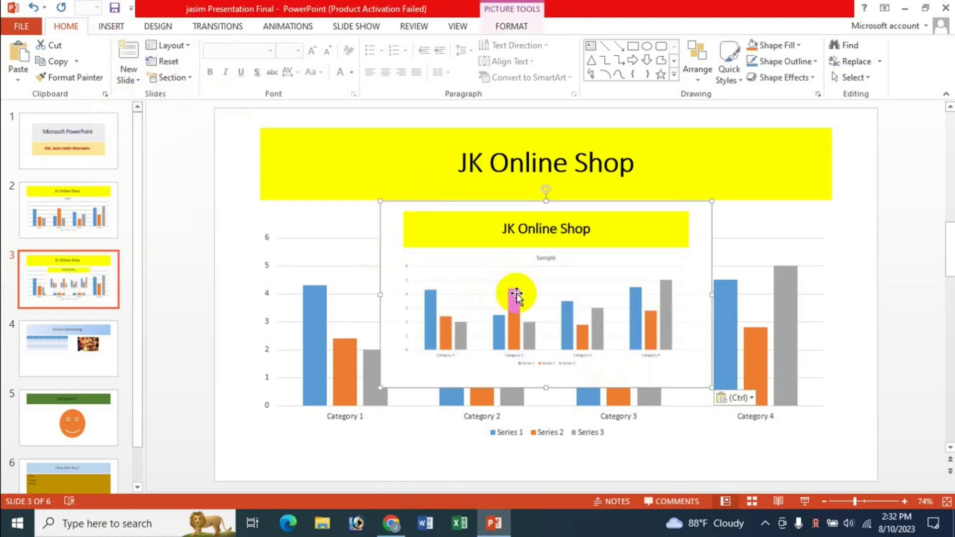
pyautogui.moveTo(465, 278)
pyautogui.mouseDown()
pyautogui.moveTo(332, 311)
pyautogui.moveTo(295, 215)
pyautogui.moveTo(403, 199)
pyautogui.moveTo(328, 199)
pyautogui.mouseUp()
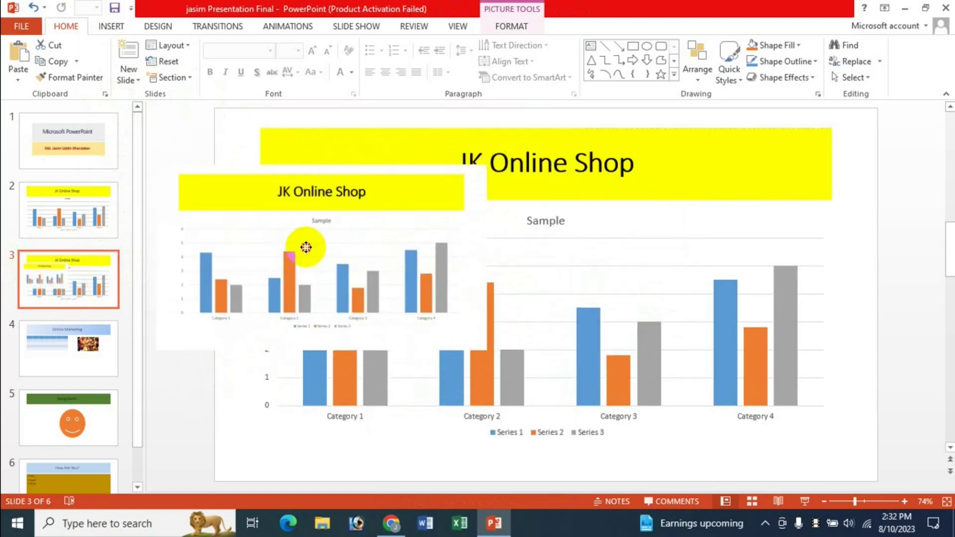
pyautogui.rightClick(308, 273)
# - Begin saving the chart picture as PNG named 'dsfdsf', cancel, then delete the picture
pyautogui.click(359, 459)
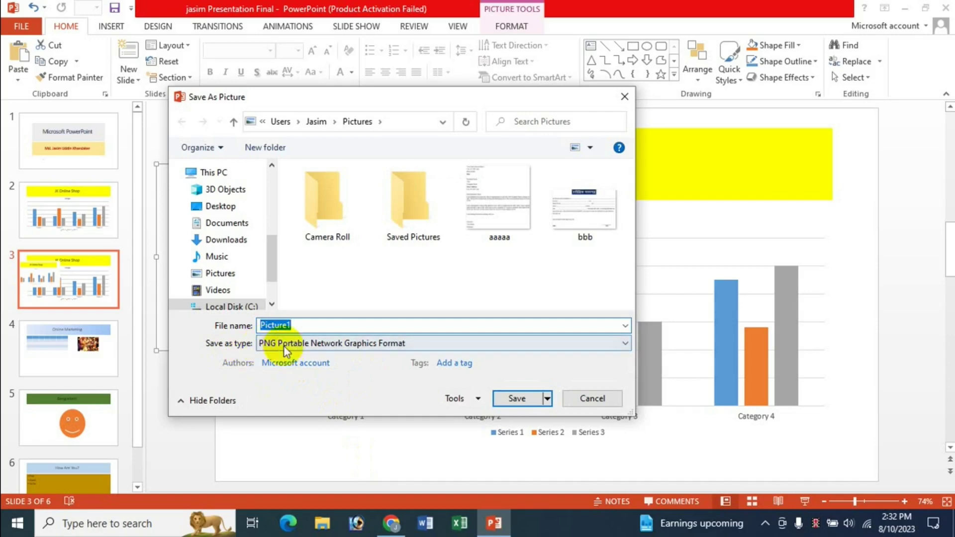
pyautogui.click(365, 348)
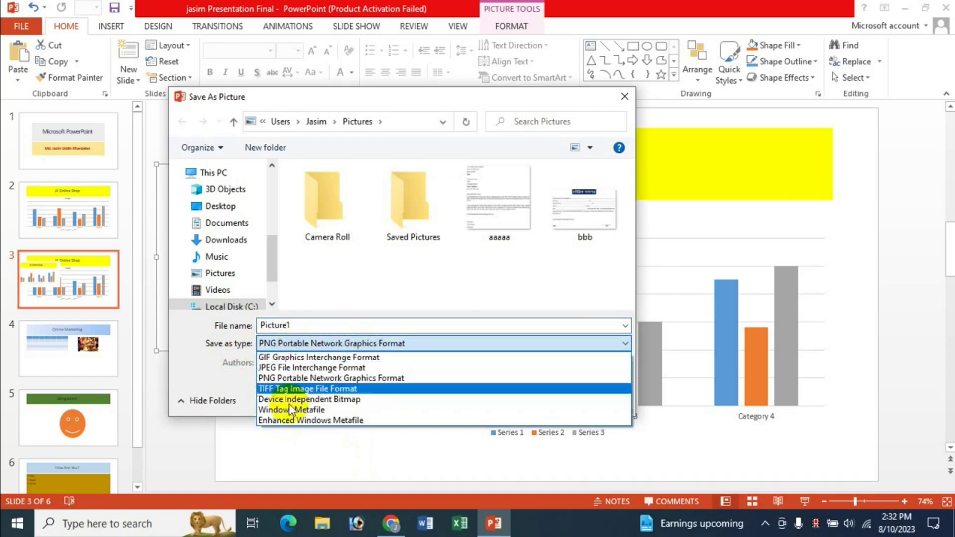
pyautogui.click(294, 378)
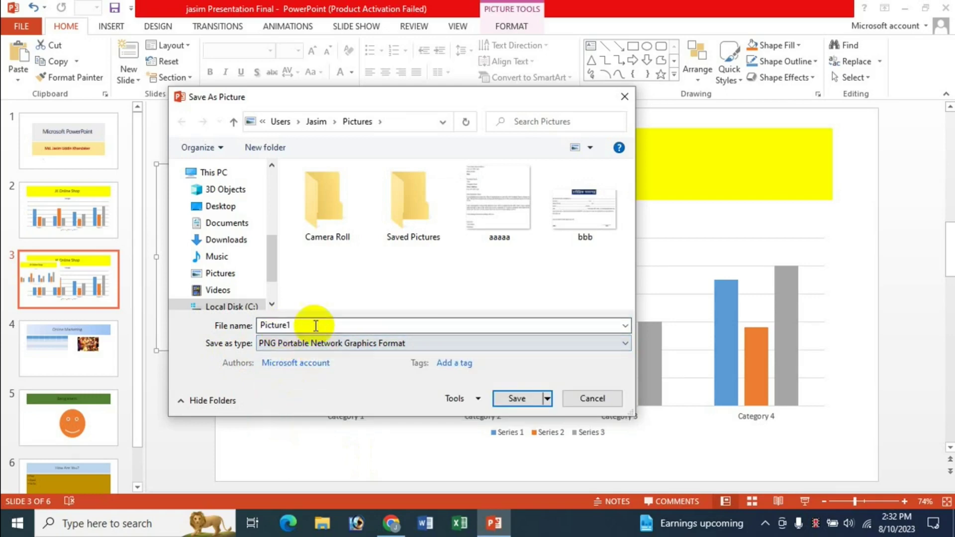
pyautogui.doubleClick(354, 324)
pyautogui.write('dsfdsf')
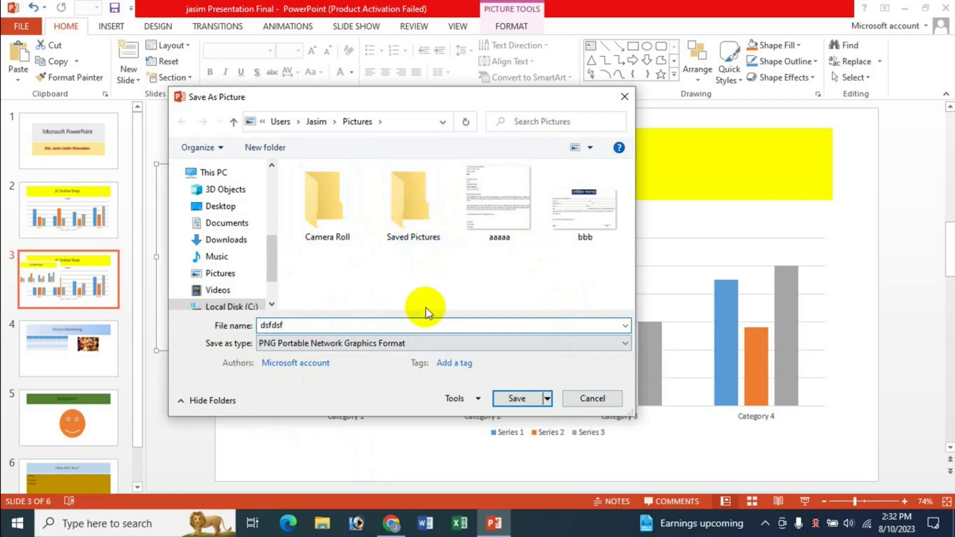
pyautogui.click(595, 399)
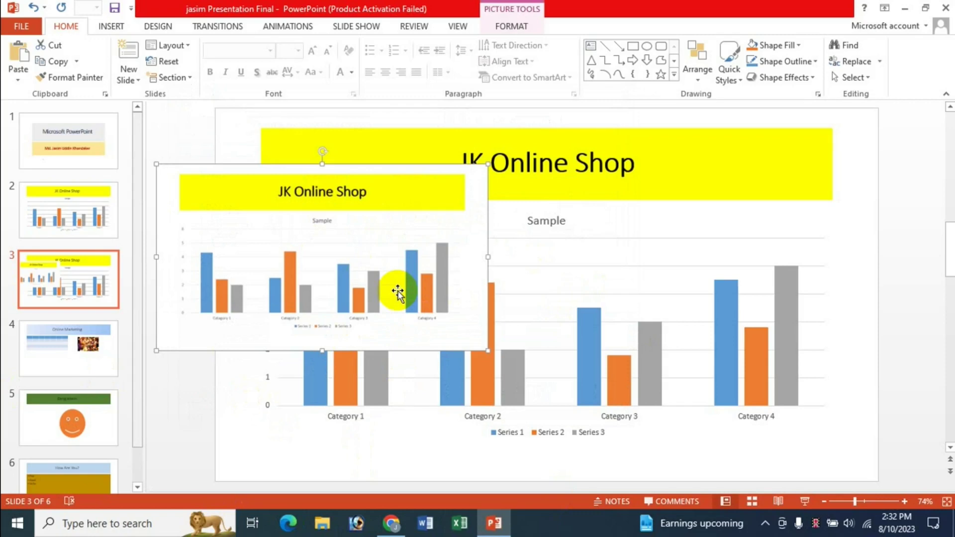
pyautogui.press('Delete')
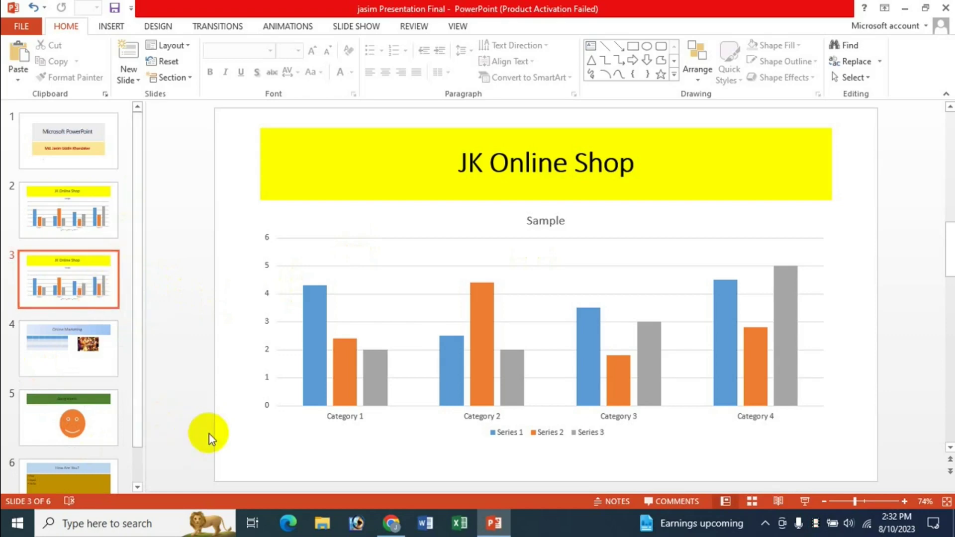
# - Cut the Microsoft PowerPoint title slide and paste it after How Are You? at the end
pyautogui.scroll(-1, 210, 434)
pyautogui.click(97, 139)
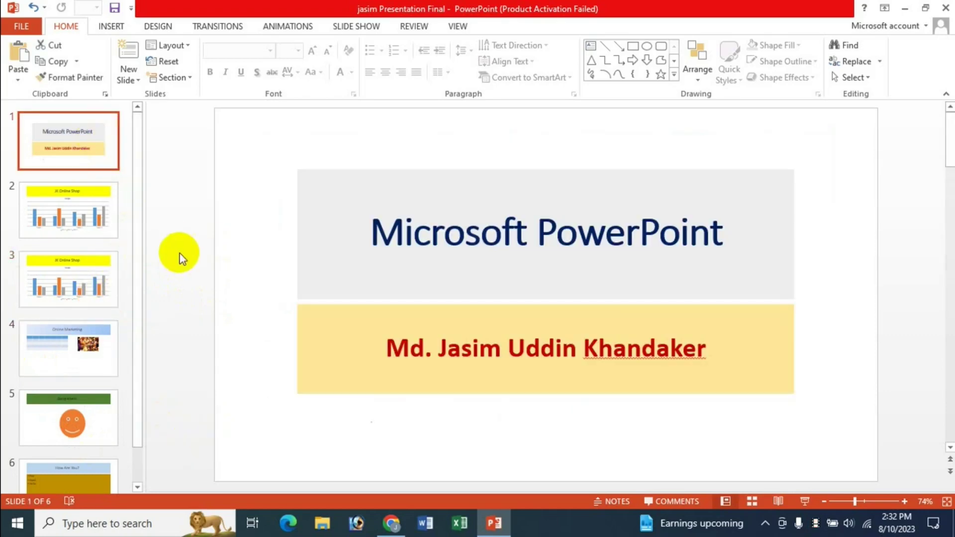
pyautogui.hotkey('ctrl', 'x')
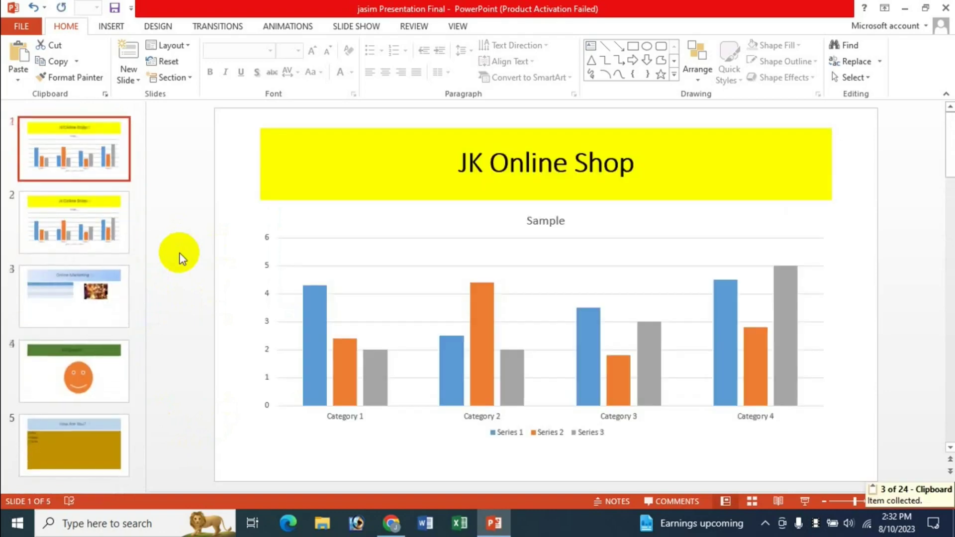
pyautogui.click(98, 451)
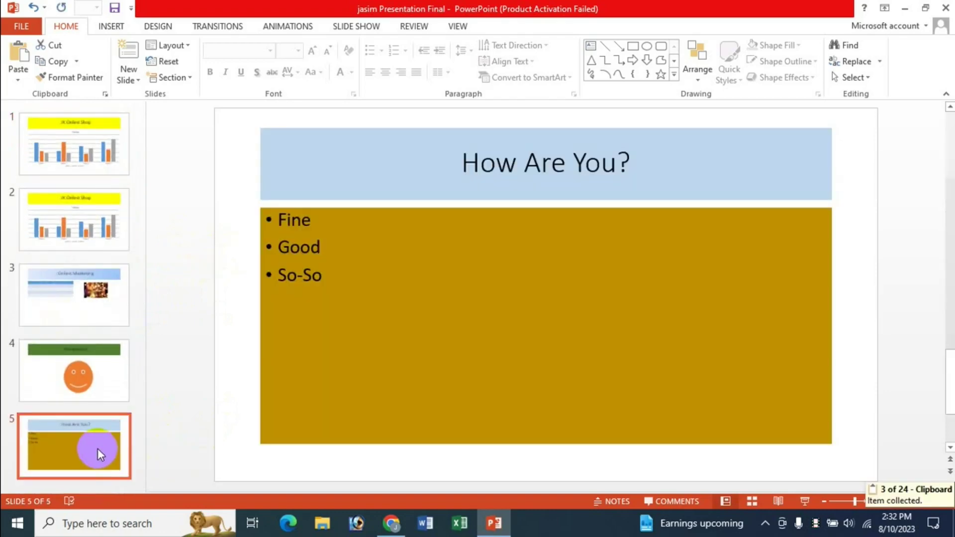
pyautogui.hotkey('ctrl', 'v')
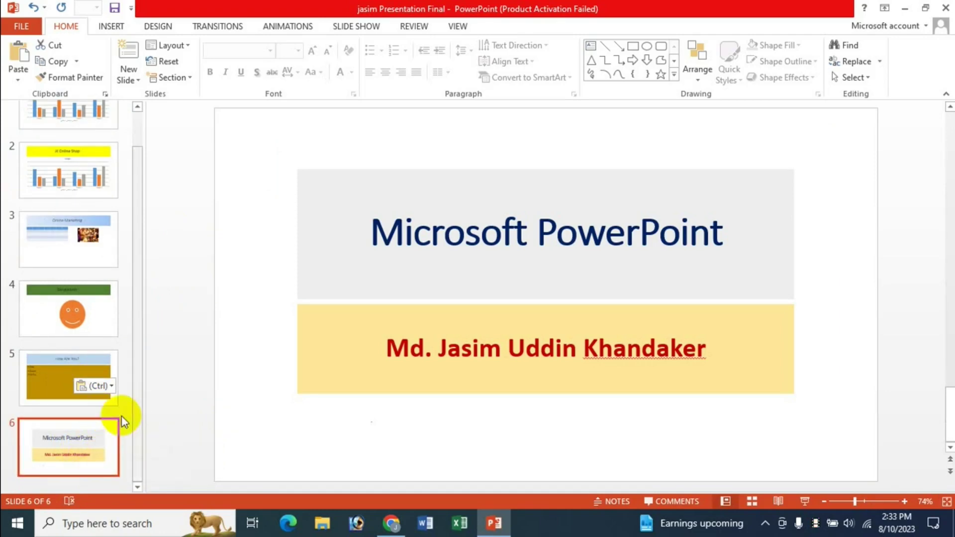
# - Switch the pasted title slide to a Picture paste on slide 5, then delete that picture
pyautogui.click(113, 385)
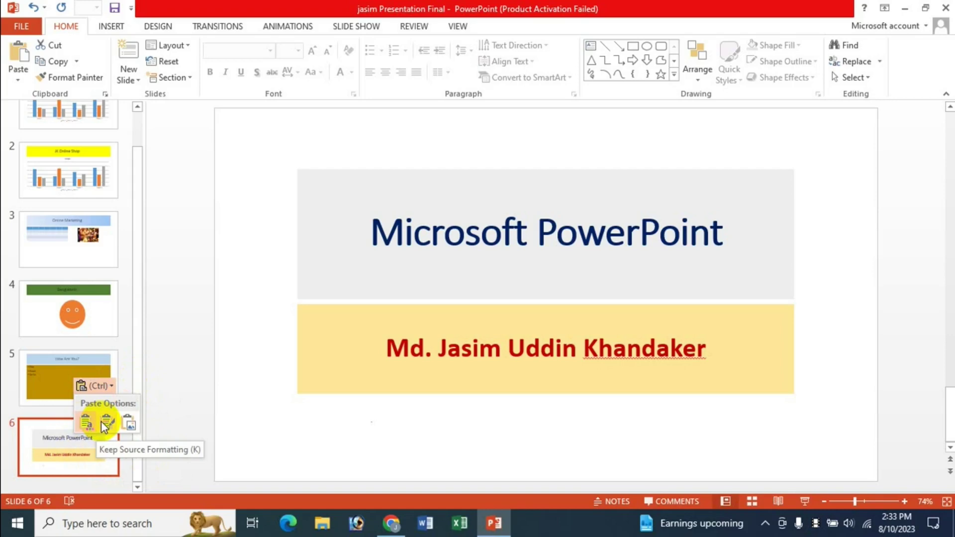
pyautogui.click(130, 425)
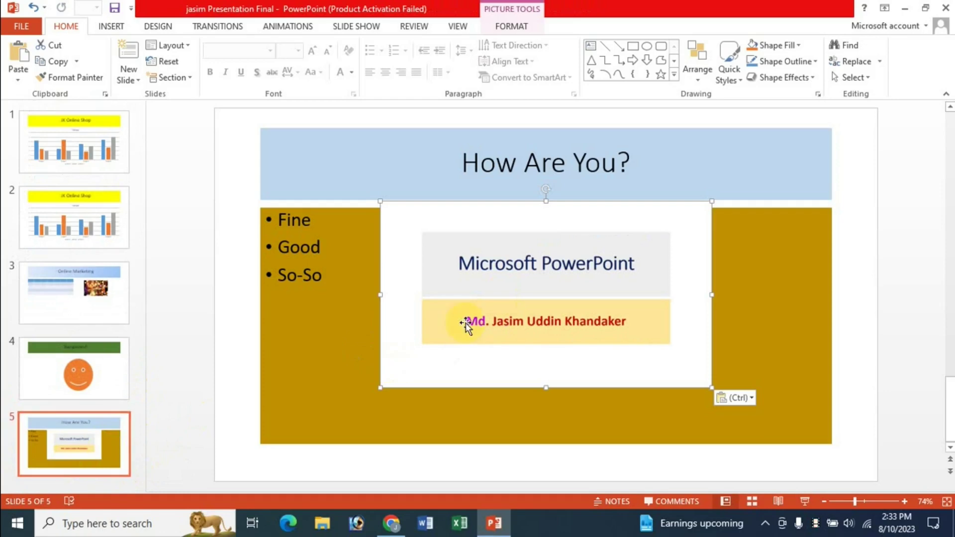
pyautogui.press('Delete')
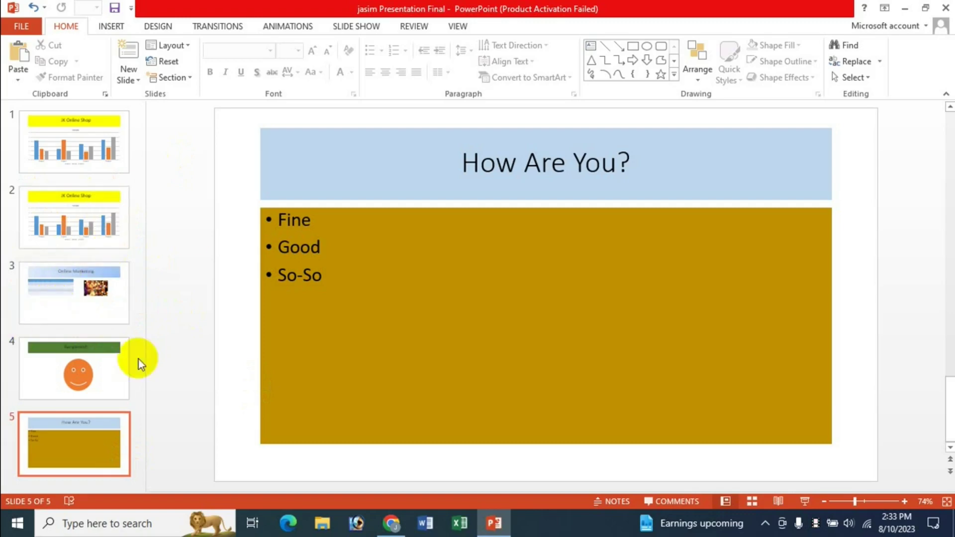
# - Copy the Bangladesh smiley slide and paste it after slide 2, then show the paste options
pyautogui.click(102, 371)
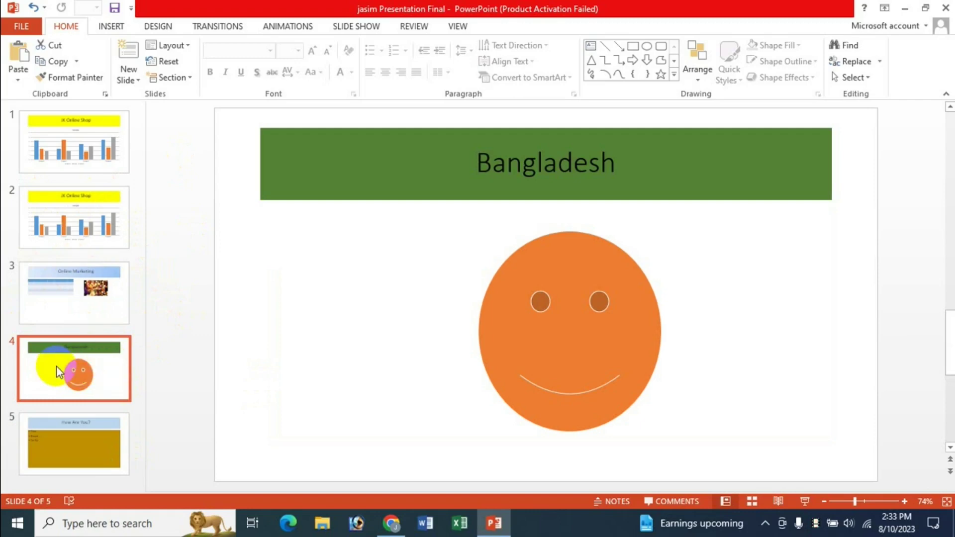
pyautogui.click(55, 61)
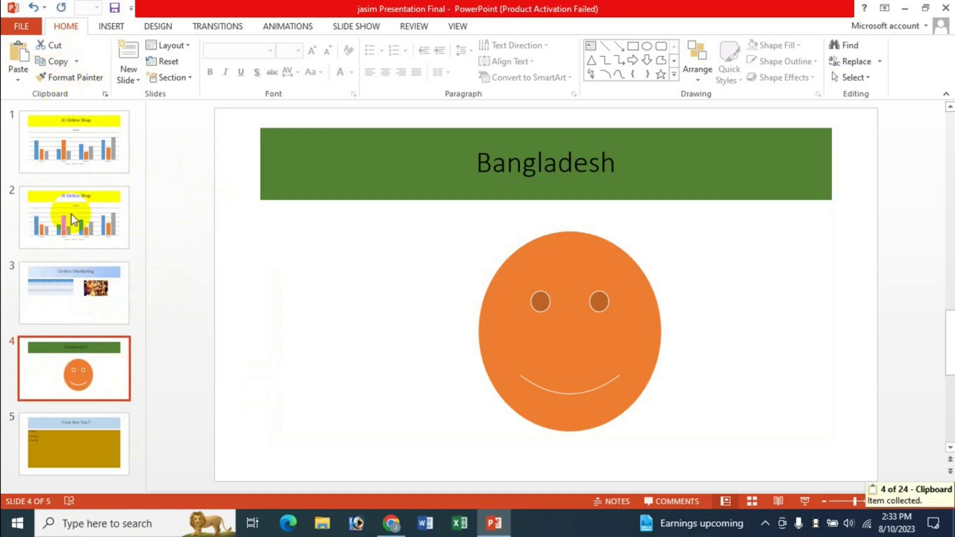
pyautogui.click(79, 227)
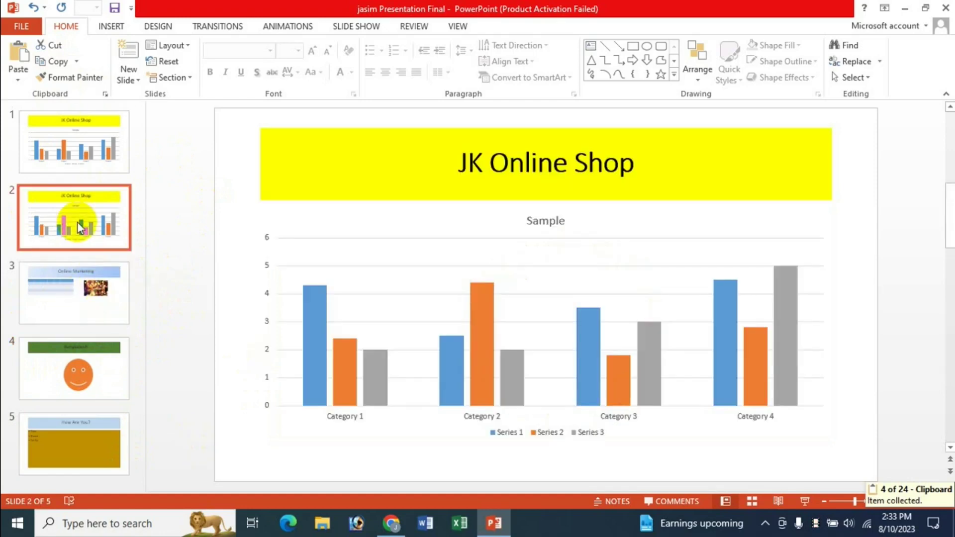
pyautogui.click(15, 57)
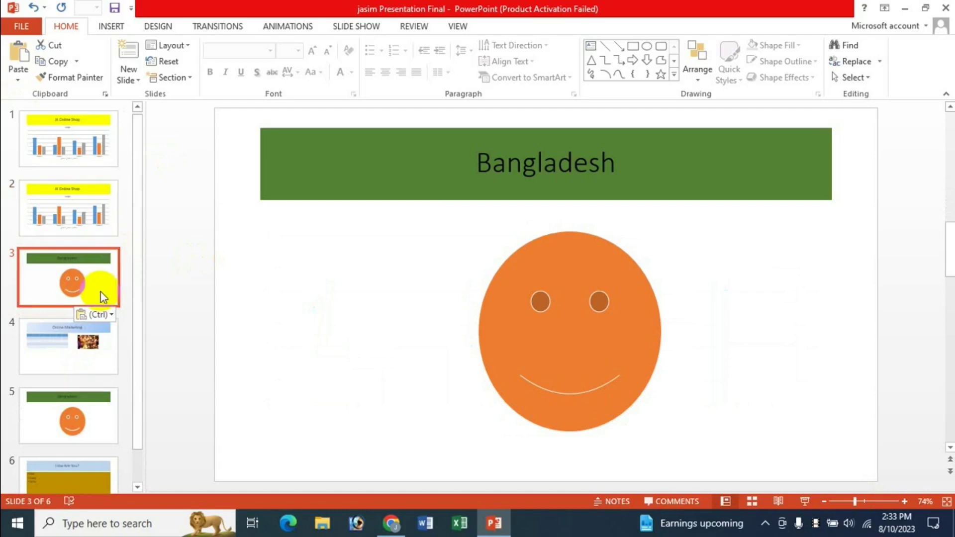
pyautogui.click(17, 81)
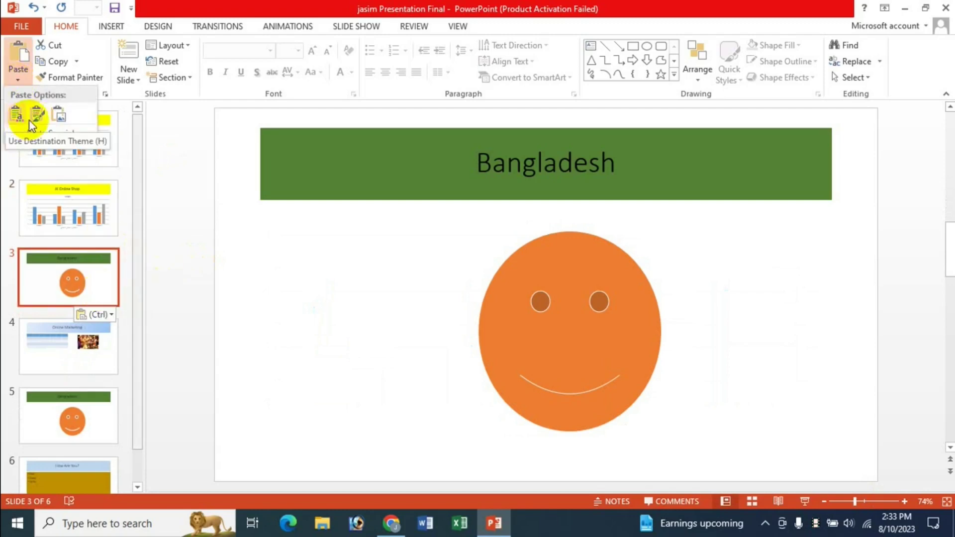
pyautogui.click(59, 118)
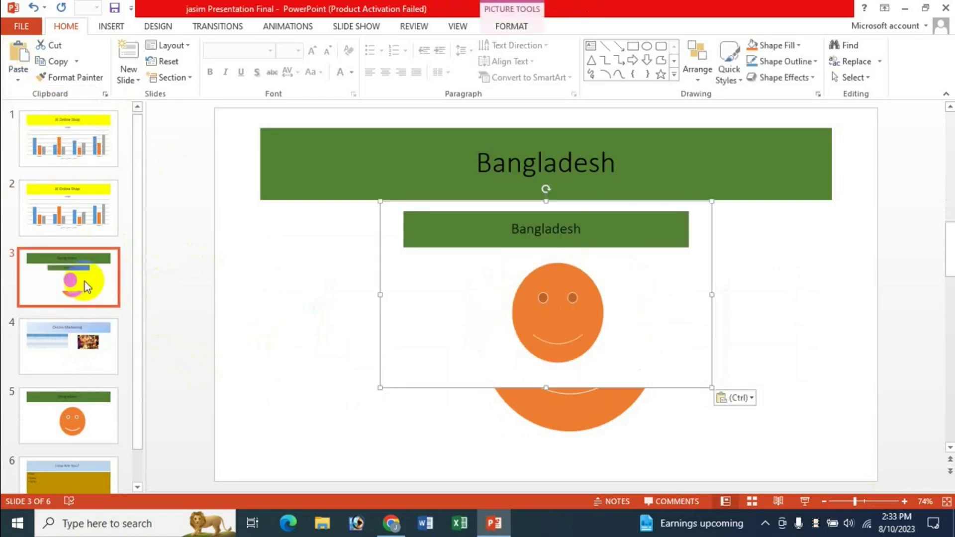
pyautogui.moveTo(580, 294); pyautogui.dragTo(320, 290)
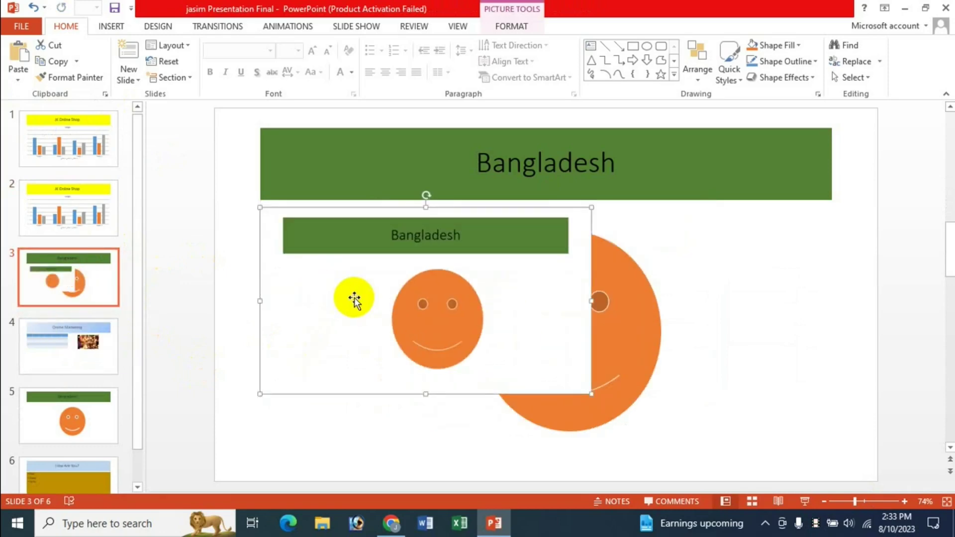
pyautogui.press('Delete')
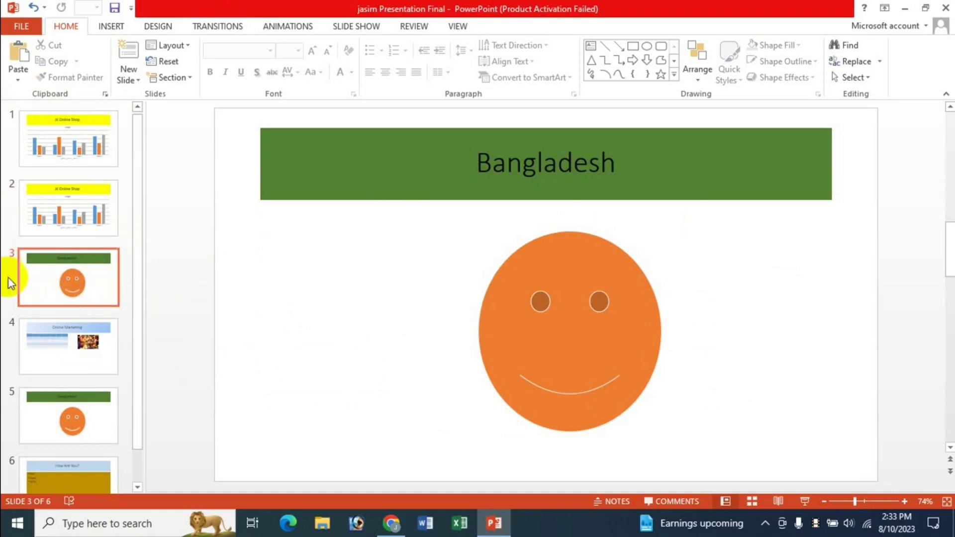
# - Copy Bangladesh slide 5 and paste it after slide 1 with Keep Source Formatting
pyautogui.click(89, 421)
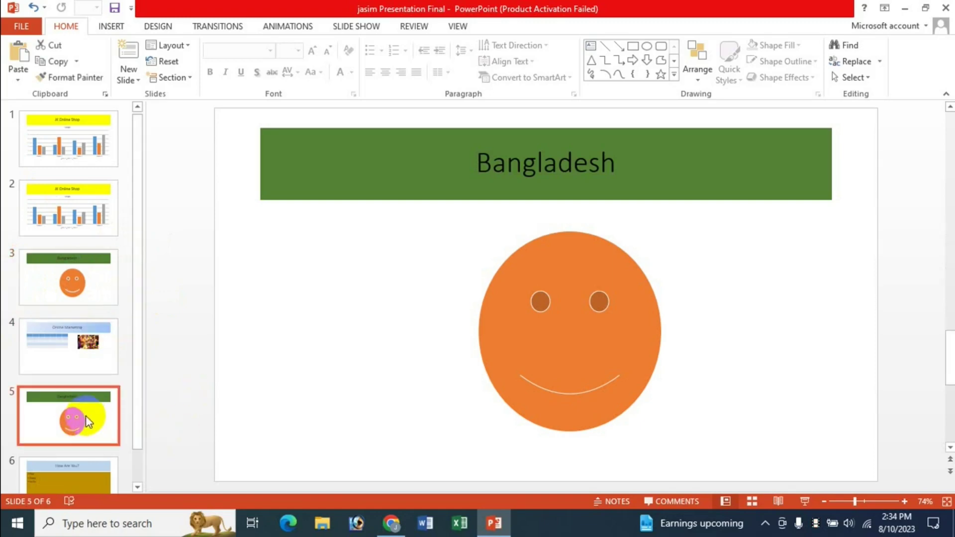
pyautogui.rightClick(84, 425)
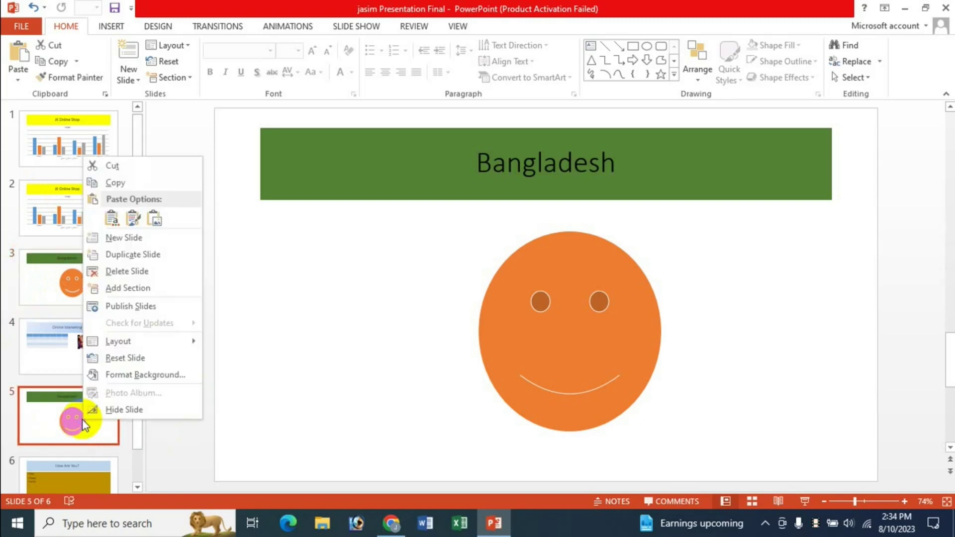
pyautogui.click(142, 189)
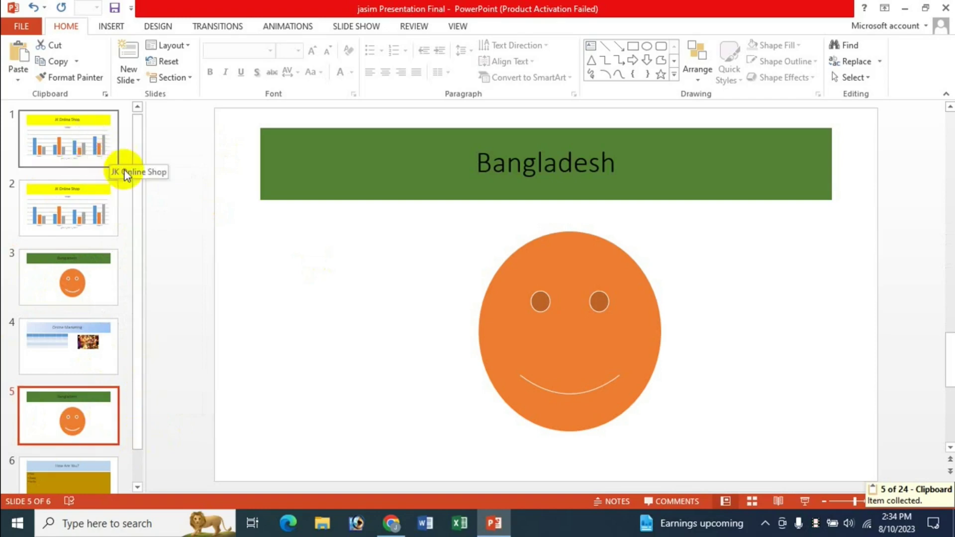
pyautogui.click(74, 143)
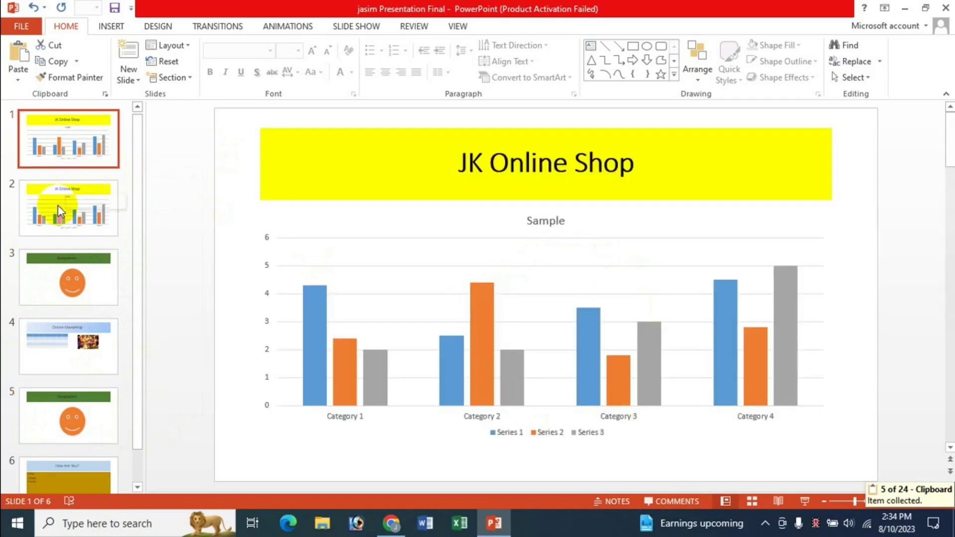
pyautogui.rightClick(85, 144)
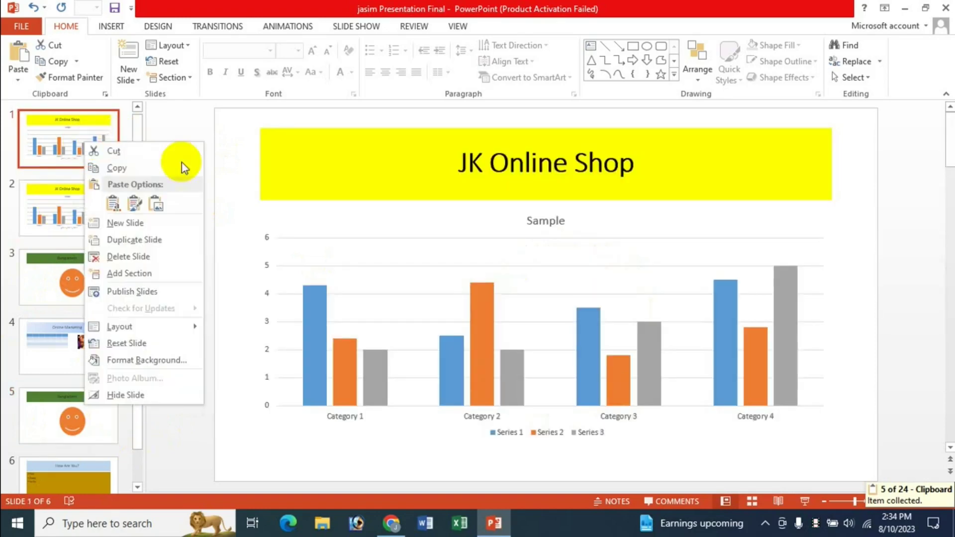
pyautogui.click(134, 204)
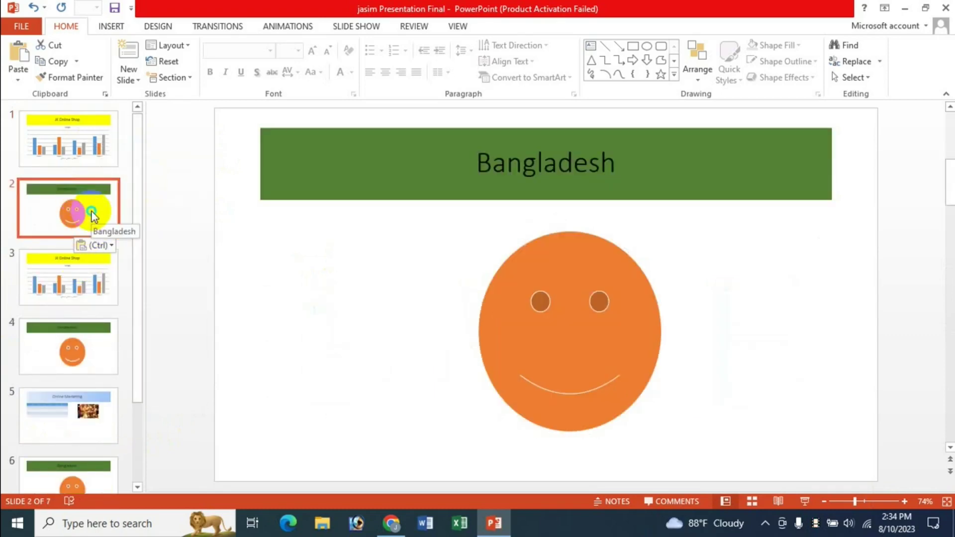
# - Paste the copied slide as a picture on slide 2, then delete that picture
pyautogui.rightClick(92, 211)
pyautogui.click(164, 273)
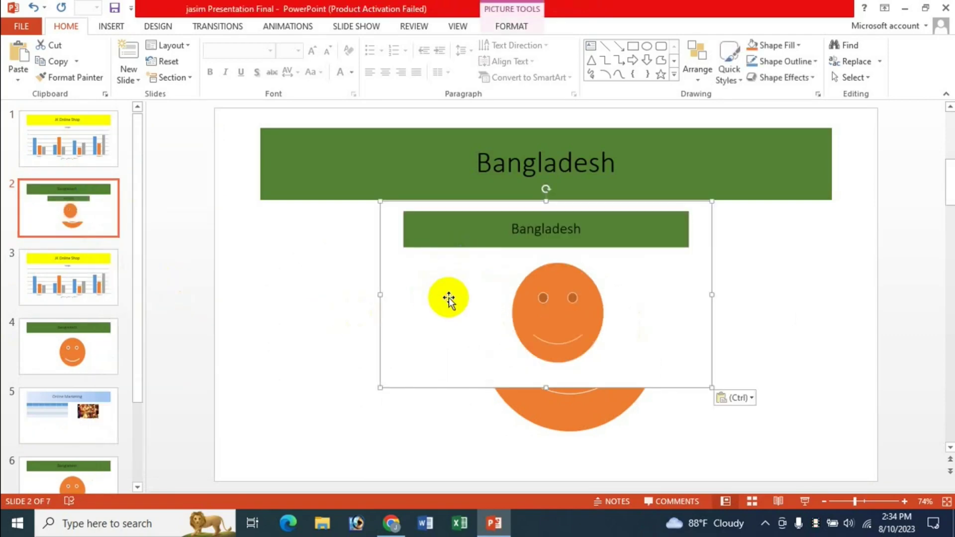
pyautogui.press('Delete')
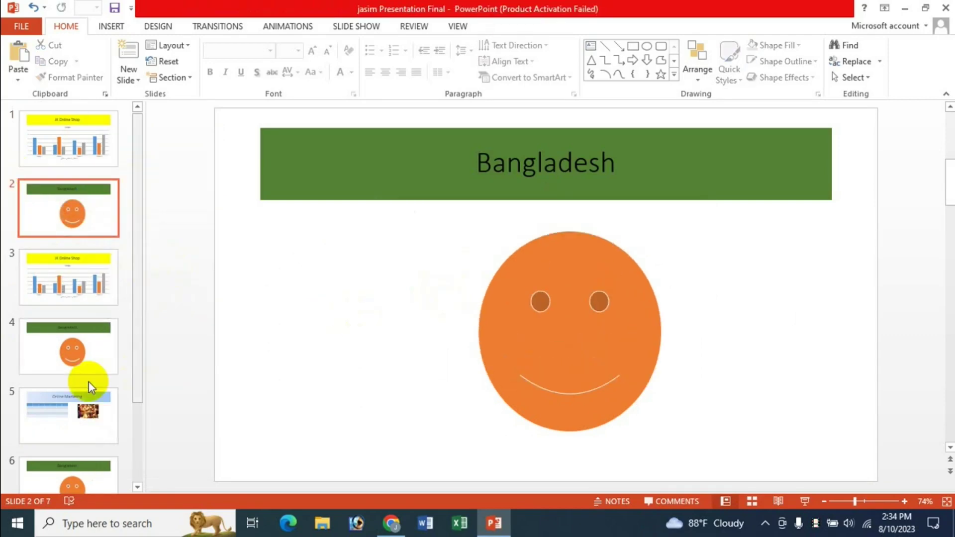
# - Copy Bangladesh slide 4 and paste it after How Are You? as slide 8
pyautogui.click(106, 362)
pyautogui.hotkey('ctrl', 'c')
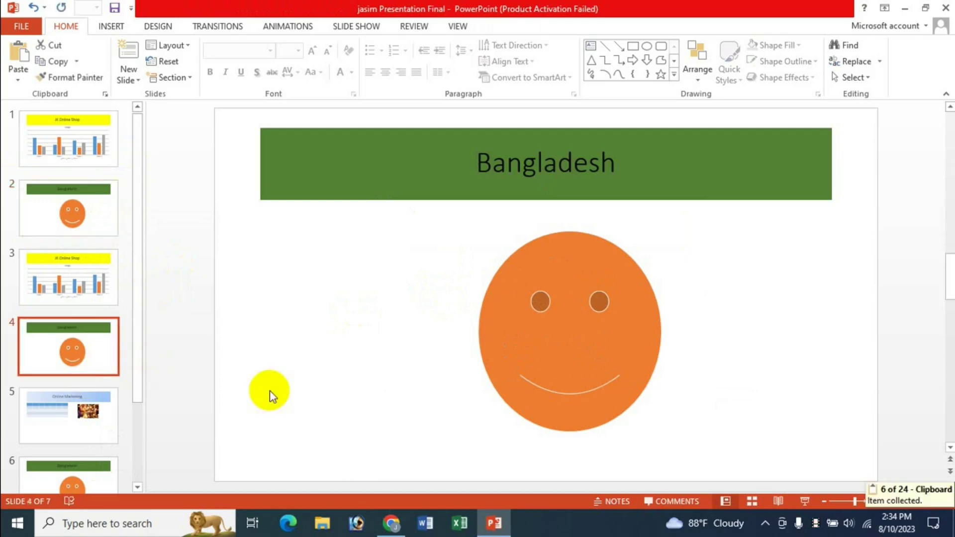
pyautogui.moveTo(136, 264); pyautogui.dragTo(139, 436)
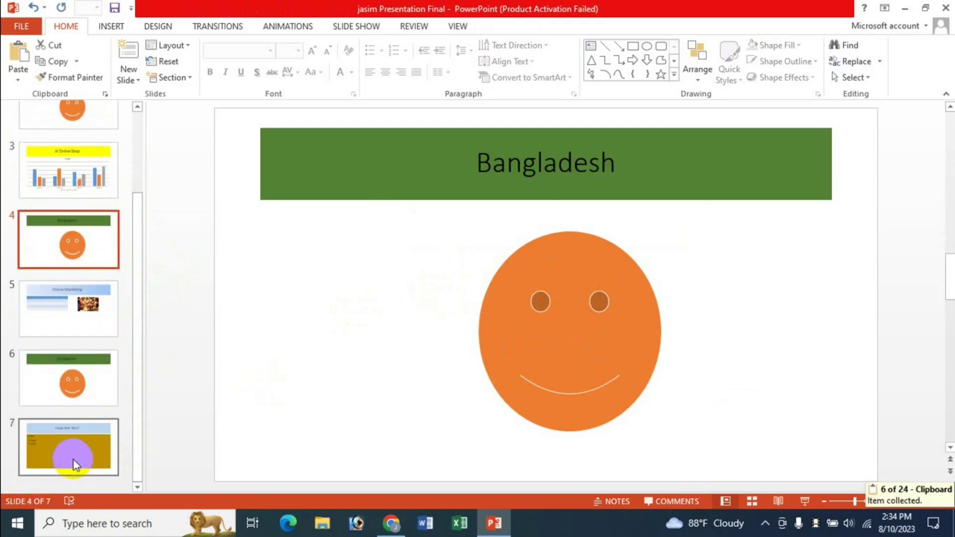
pyautogui.click(72, 452)
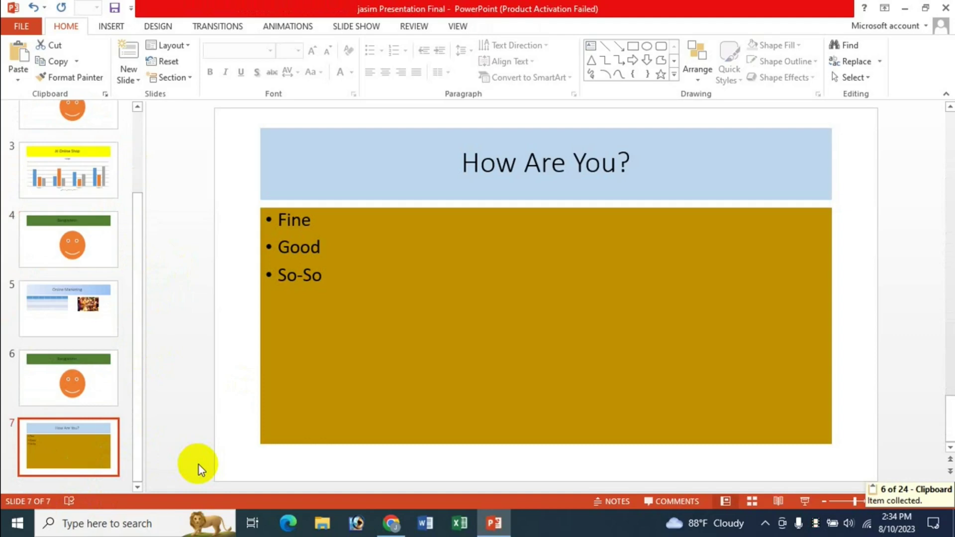
pyautogui.hotkey('ctrl', 'v')
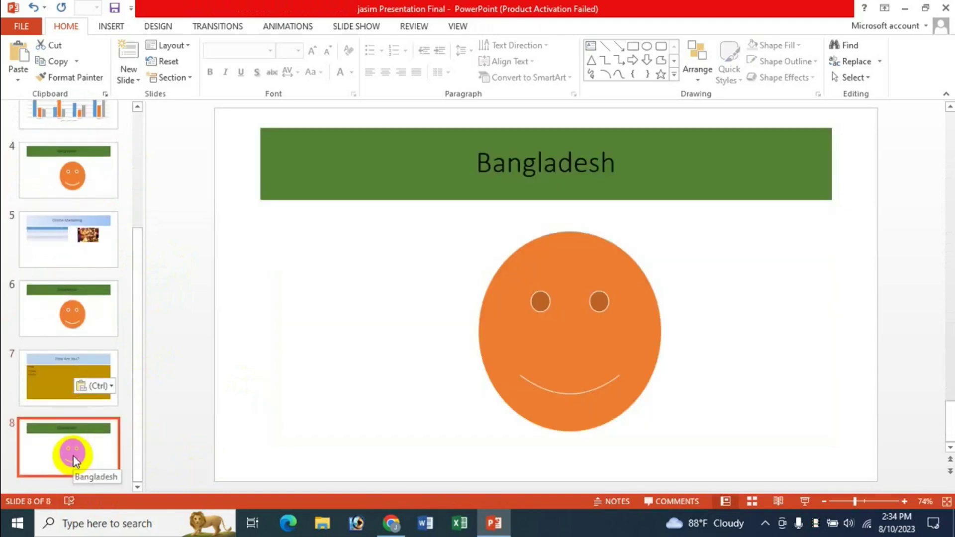
pyautogui.click(113, 387)
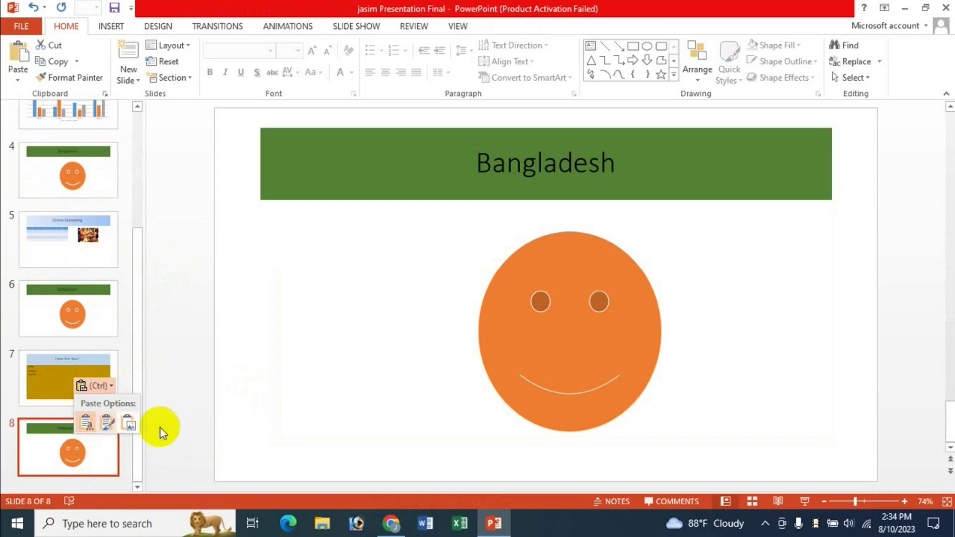
pyautogui.click(175, 428)
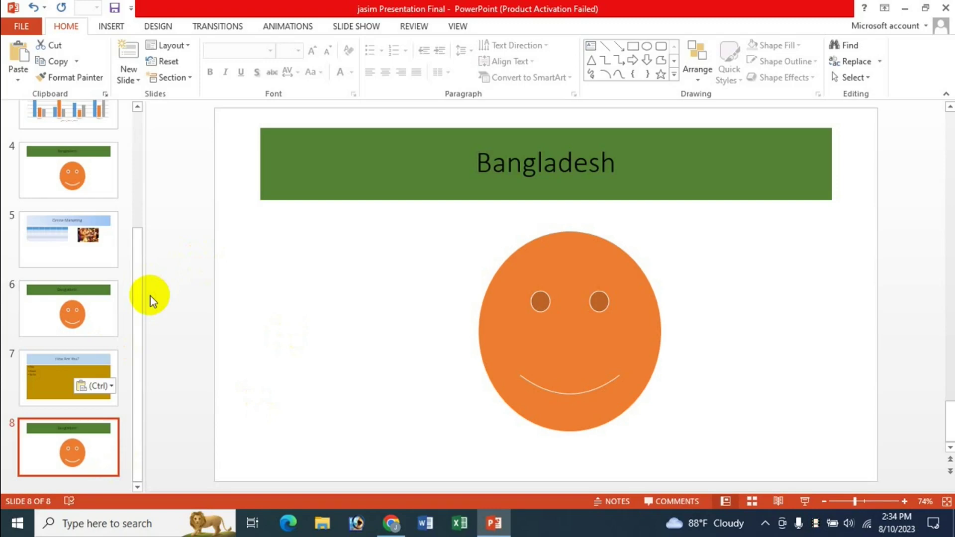
# - Select the Bangladesh, chart and Online Marketing slides (2, 3, 5) and cut them
pyautogui.moveTo(139, 241); pyautogui.dragTo(159, 106)
pyautogui.click(49, 226)
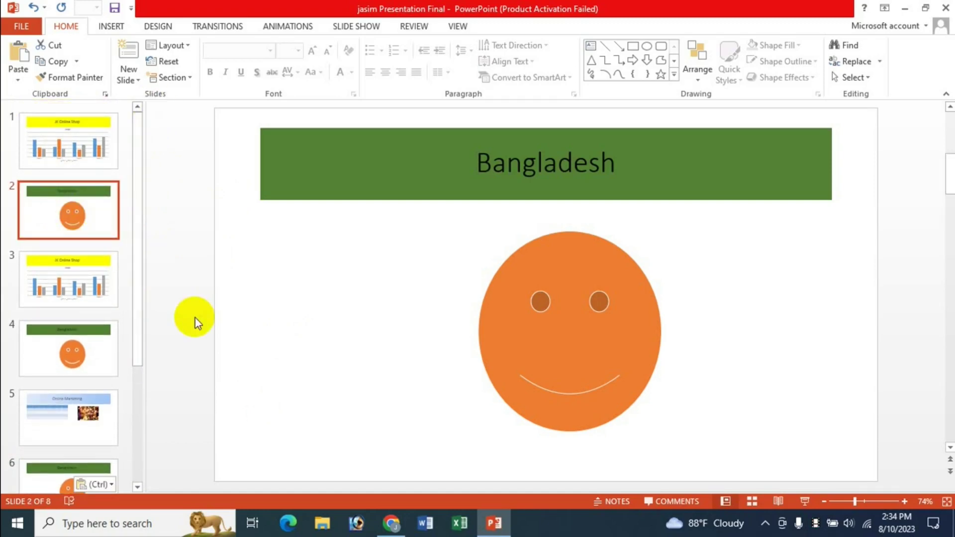
pyautogui.click(73, 291)
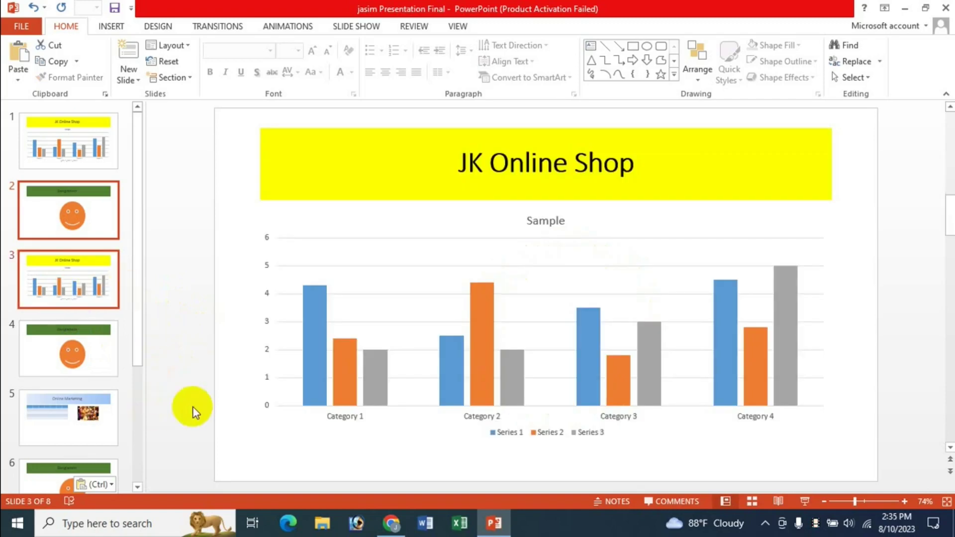
pyautogui.keyDown('ctrl'); pyautogui.click(79, 419); pyautogui.keyUp('ctrl')
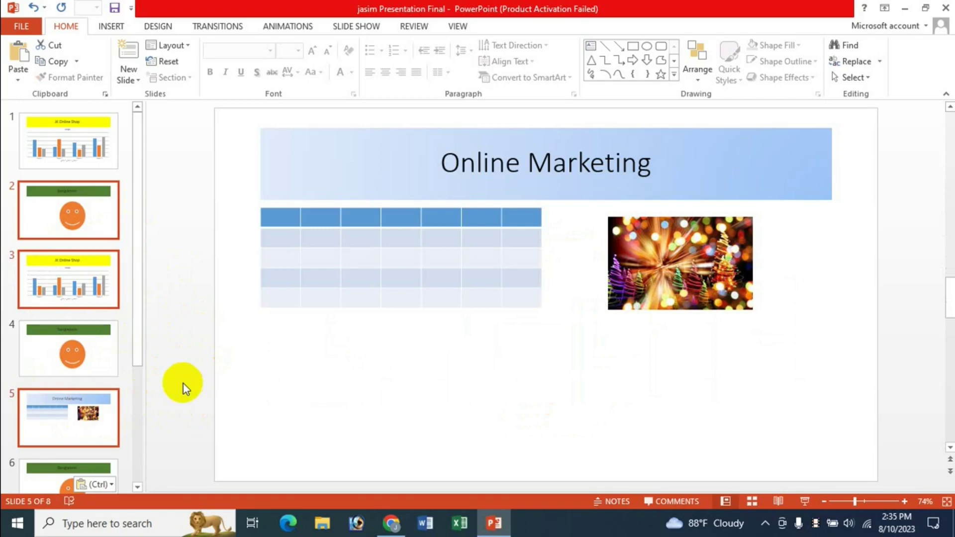
pyautogui.hotkey('ctrl', 'x')
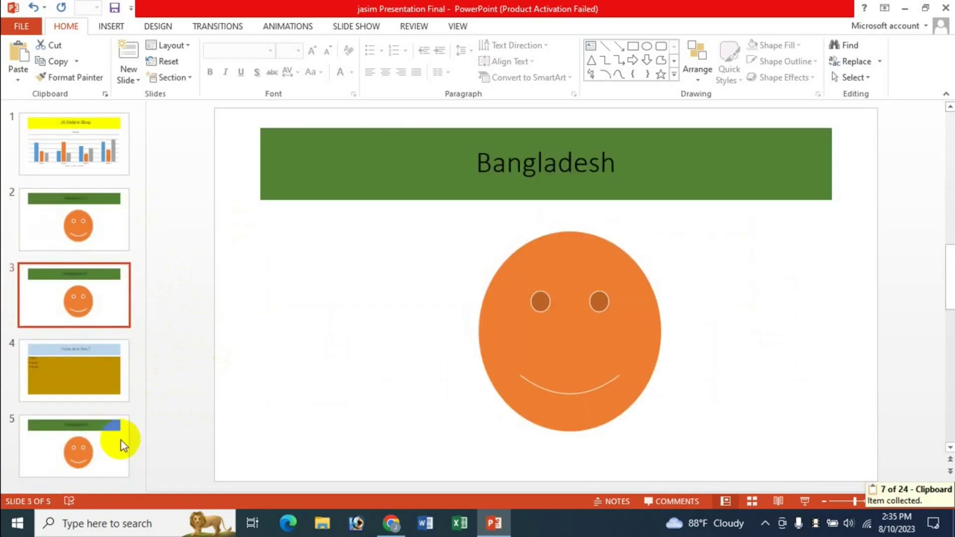
# - Paste the three cut slides after slide 4, How Are You?, as slides 5–7
pyautogui.click(77, 455)
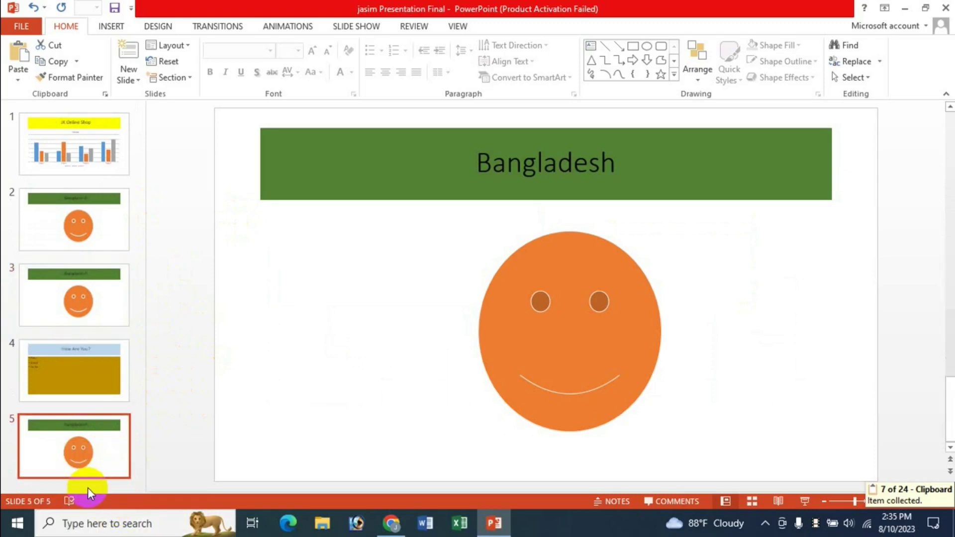
pyautogui.click(92, 367)
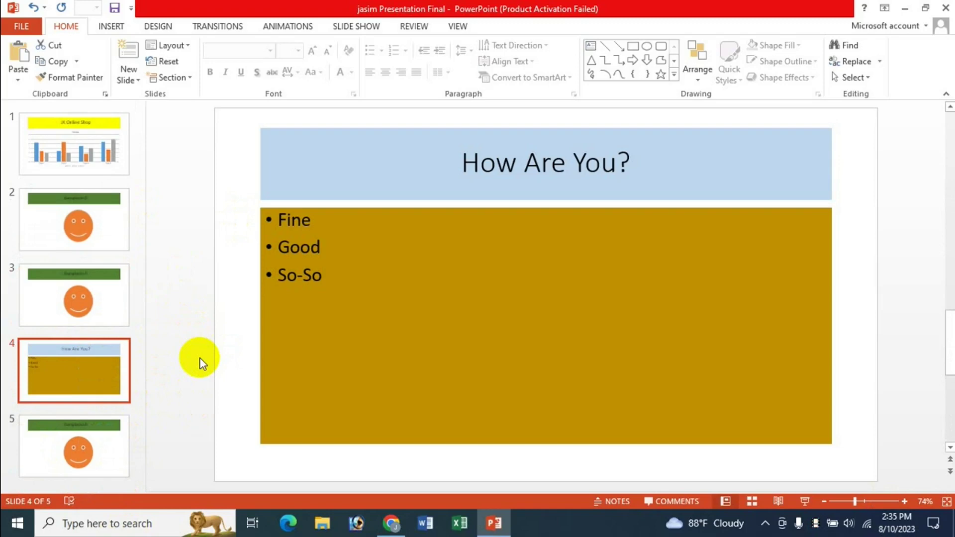
pyautogui.hotkey('ctrl', 'v')
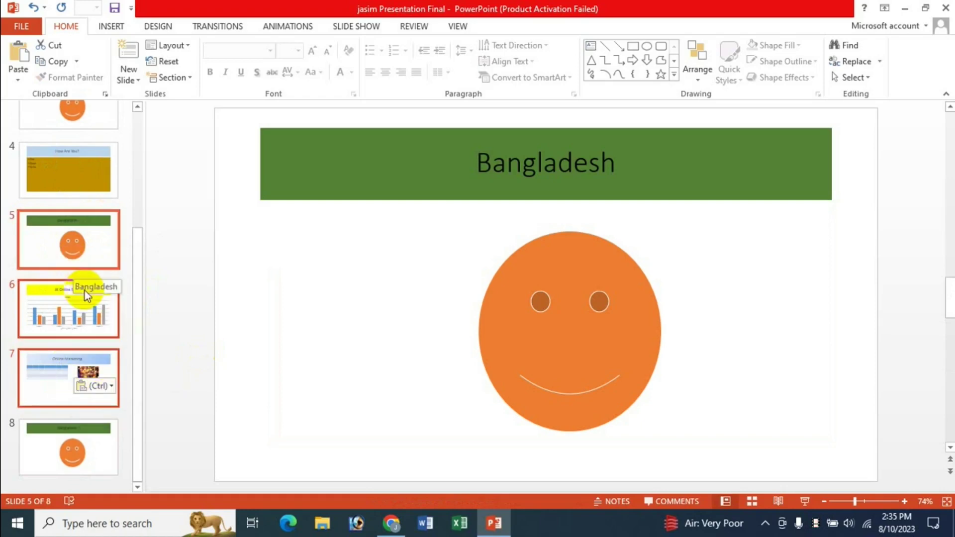
pyautogui.click(110, 387)
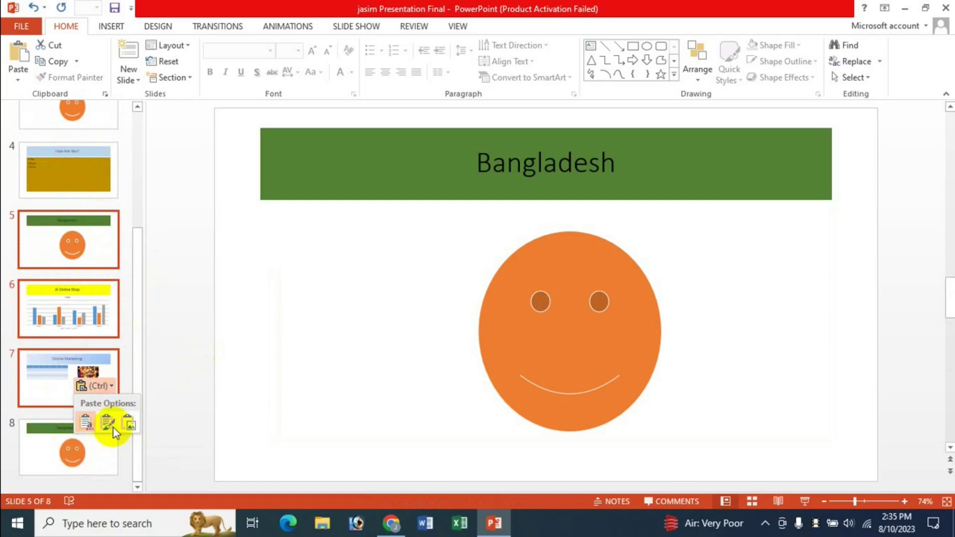
# - Switch the paste to Picture, delete that picture, and return to slide 1
pyautogui.click(126, 421)
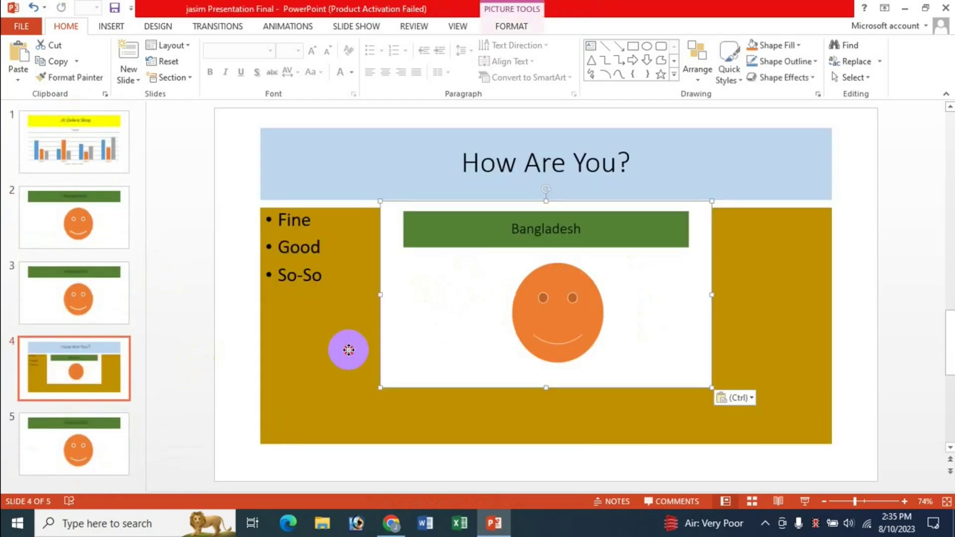
pyautogui.moveTo(348, 348)
pyautogui.mouseDown()
pyautogui.moveTo(454, 402)
pyautogui.moveTo(213, 300)
pyautogui.moveTo(315, 281)
pyautogui.moveTo(295, 283)
pyautogui.mouseUp()
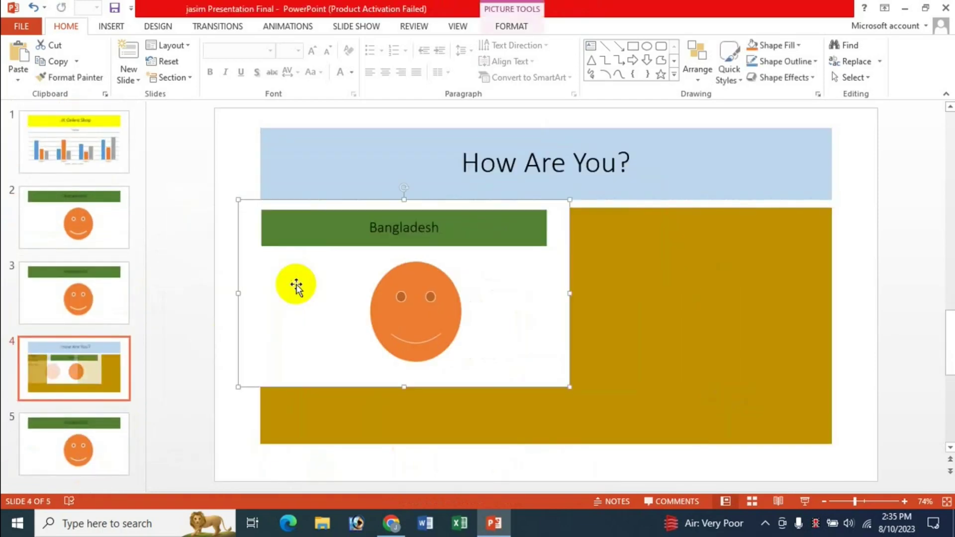
pyautogui.press('Delete')
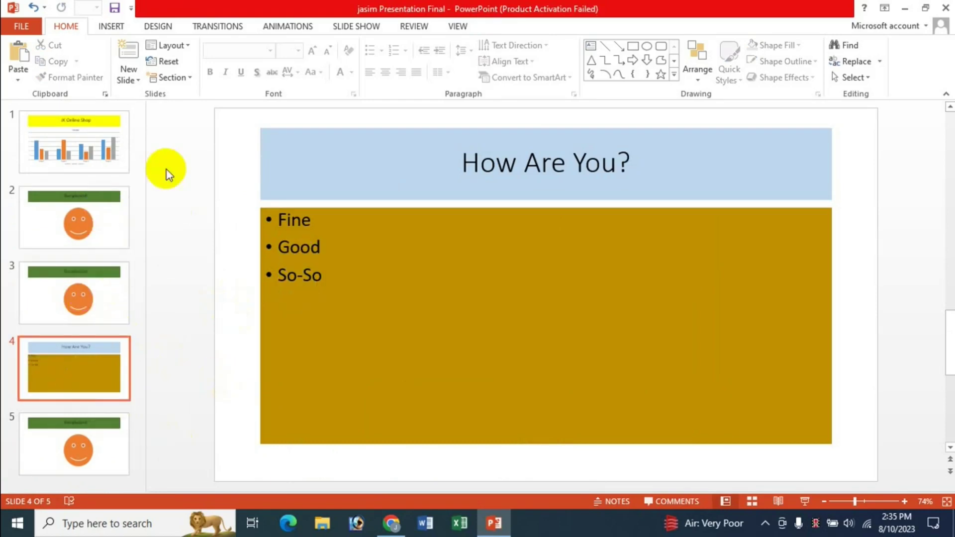
pyautogui.press('Home')
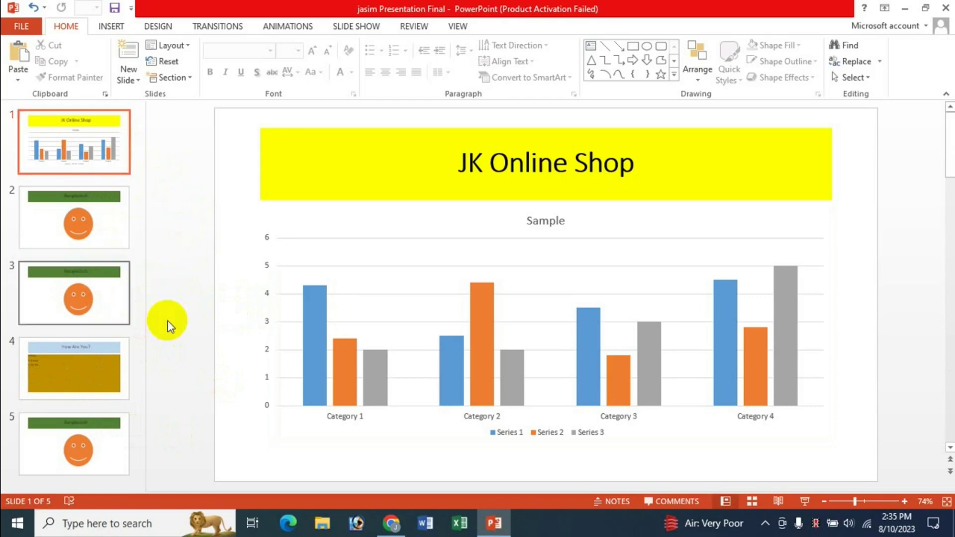
# - Add slides 3 and 4 to the slide 1 selection and cut all three
pyautogui.click(101, 316)
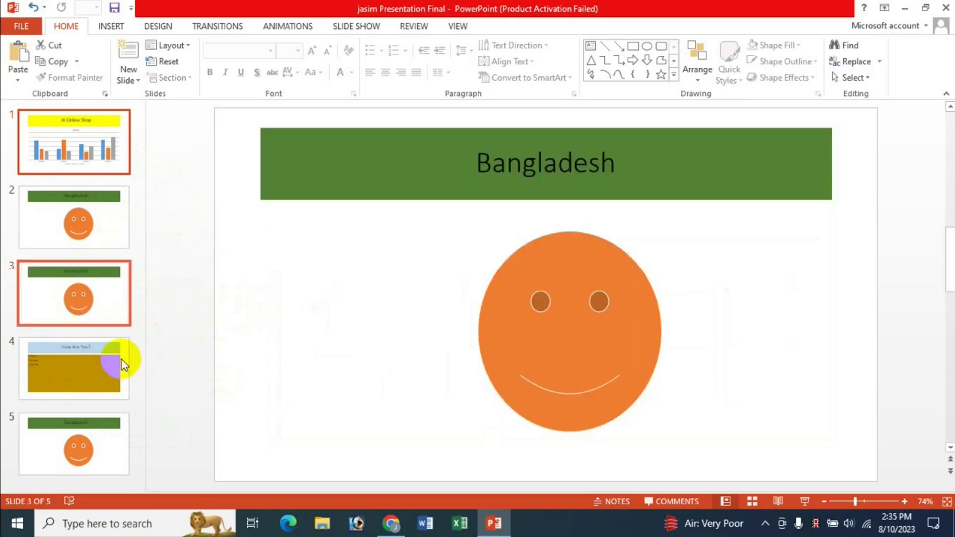
pyautogui.click(91, 374)
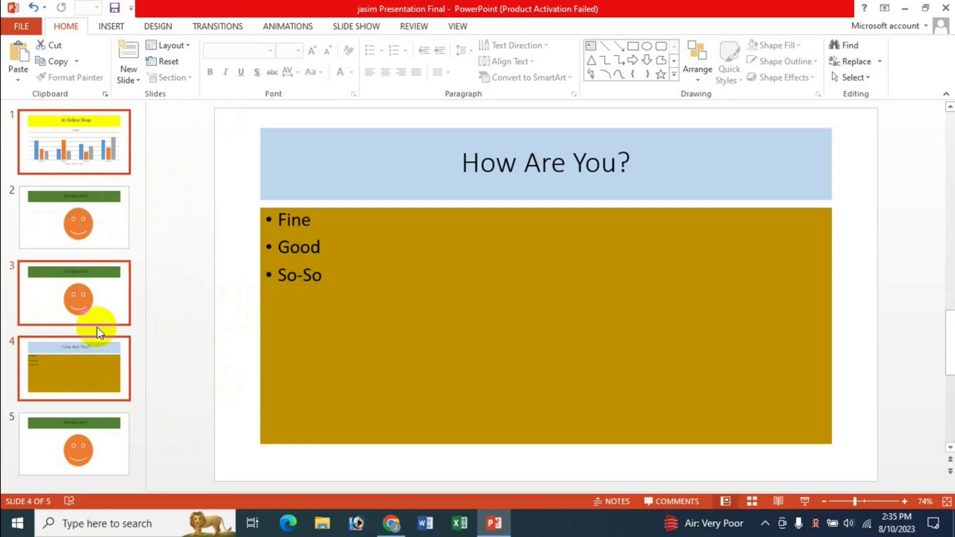
pyautogui.click(55, 45)
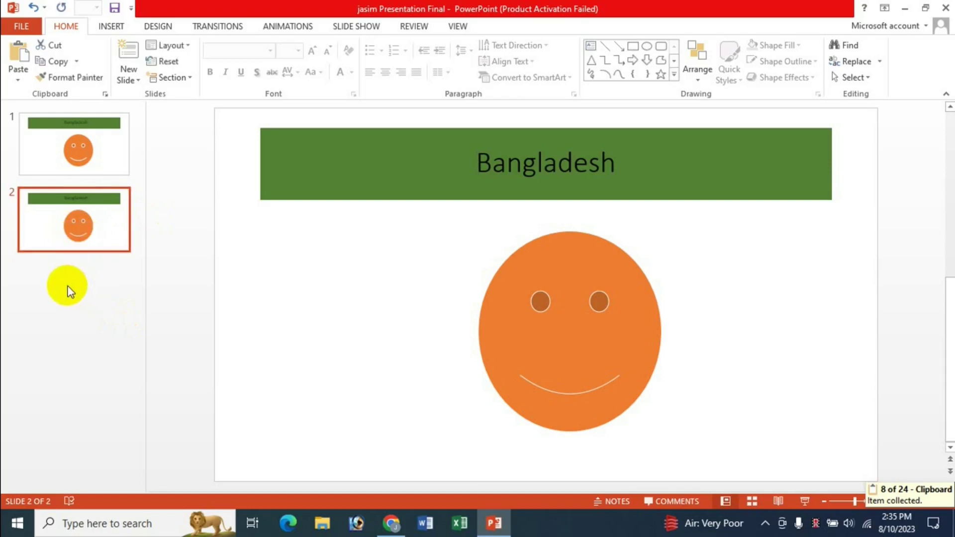
# - Paste the three slides with Keep Source Formatting as slides 3–5
pyautogui.click(19, 81)
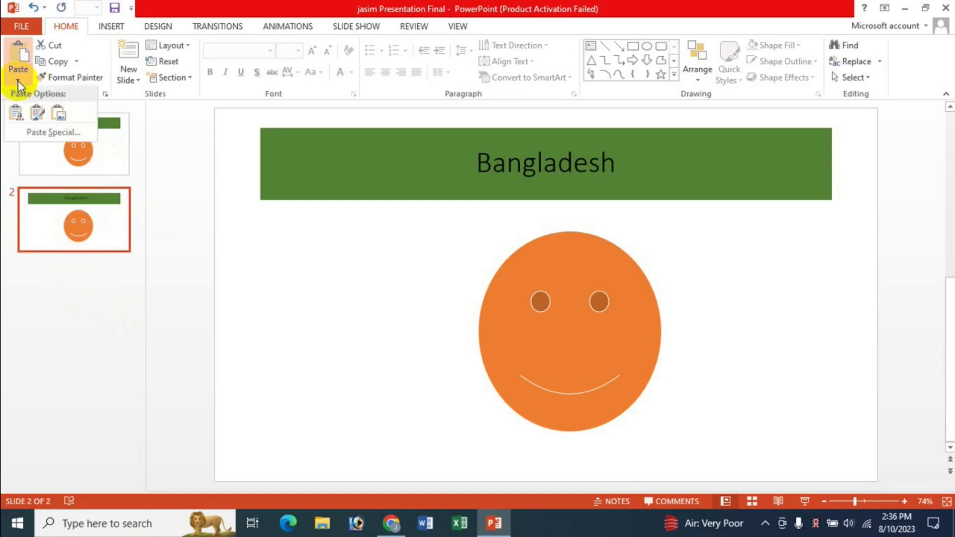
pyautogui.click(38, 118)
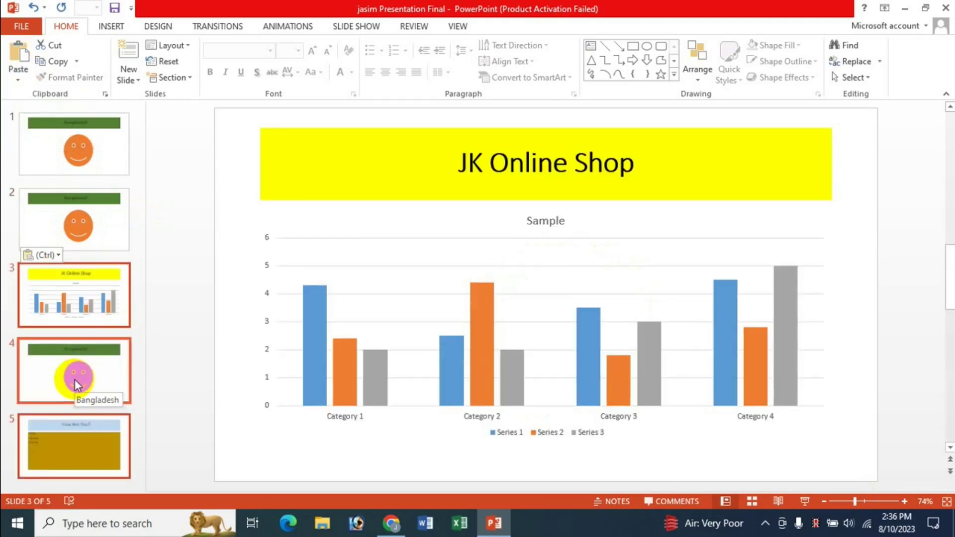
pyautogui.rightClick(94, 303)
# - Cut the pasted slides again, paste them as a picture on slide 1, then delete it
pyautogui.click(124, 50)
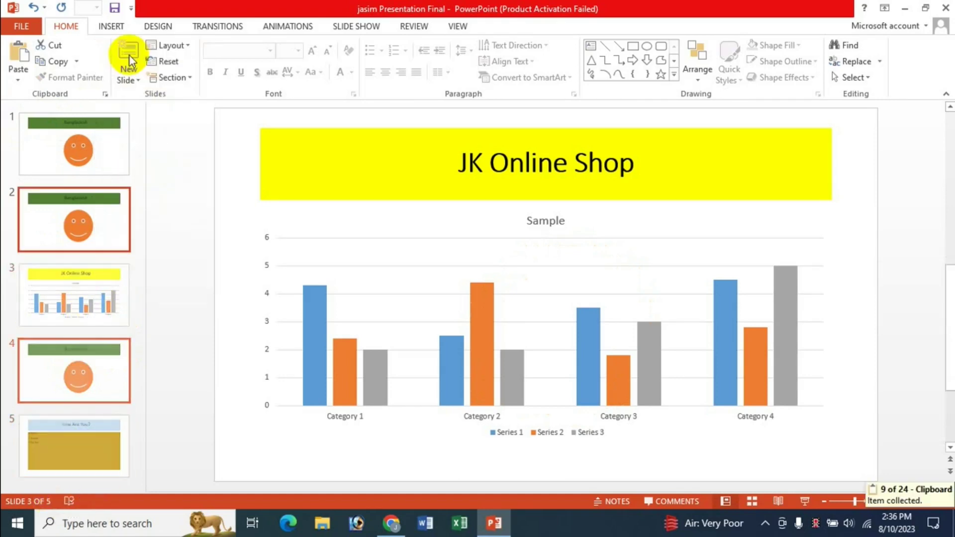
pyautogui.click(80, 142)
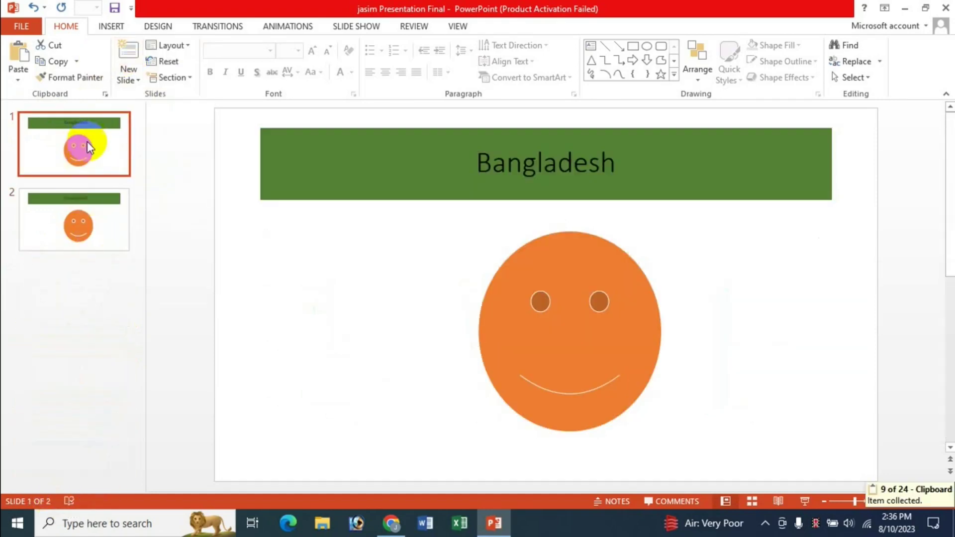
pyautogui.rightClick(93, 144)
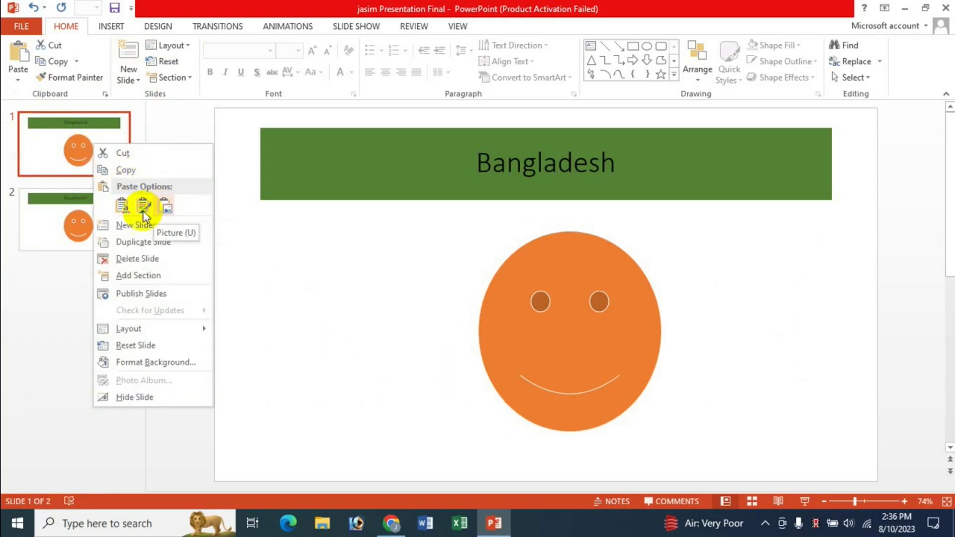
pyautogui.click(168, 208)
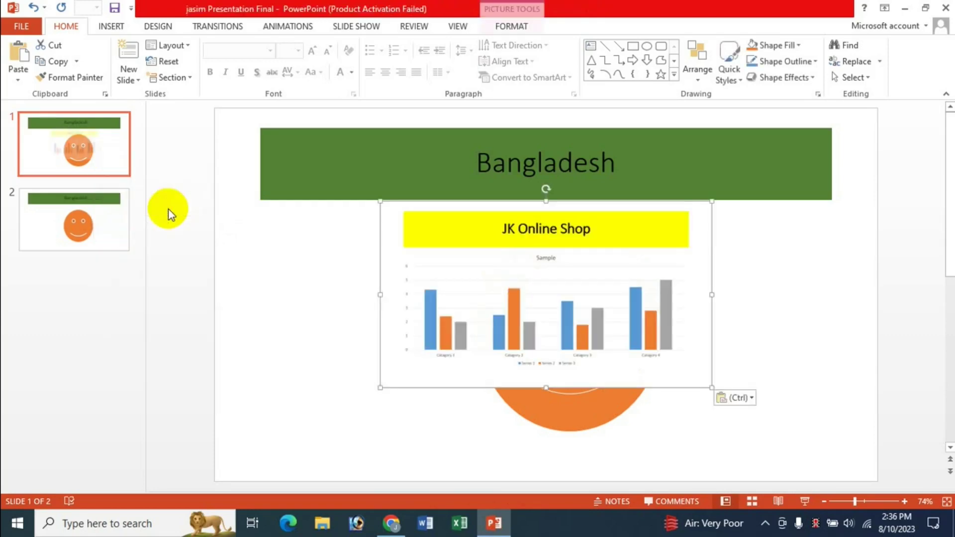
pyautogui.moveTo(612, 264); pyautogui.dragTo(447, 336)
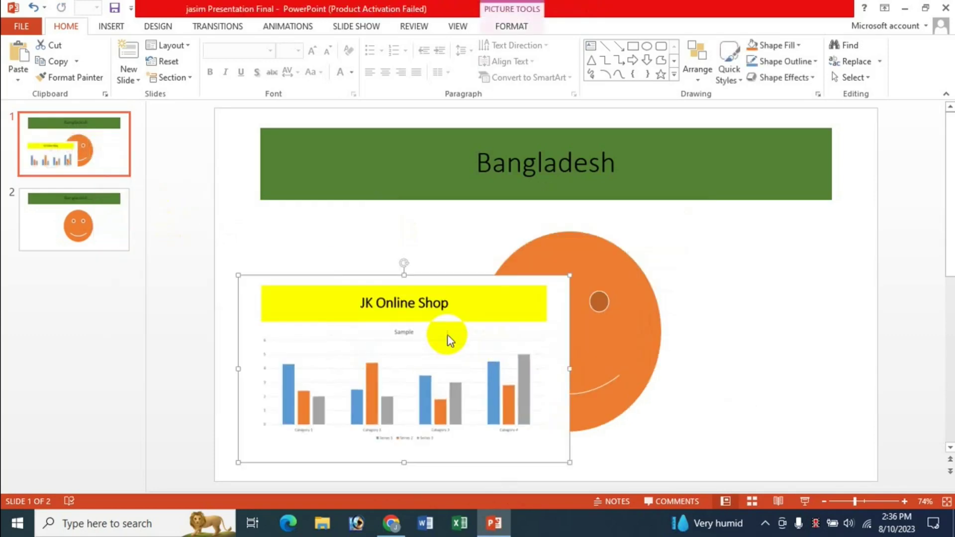
pyautogui.press('Delete')
# - Paste the three slides after slide 1 using the destination theme
pyautogui.click(113, 160)
pyautogui.rightClick(113, 160)
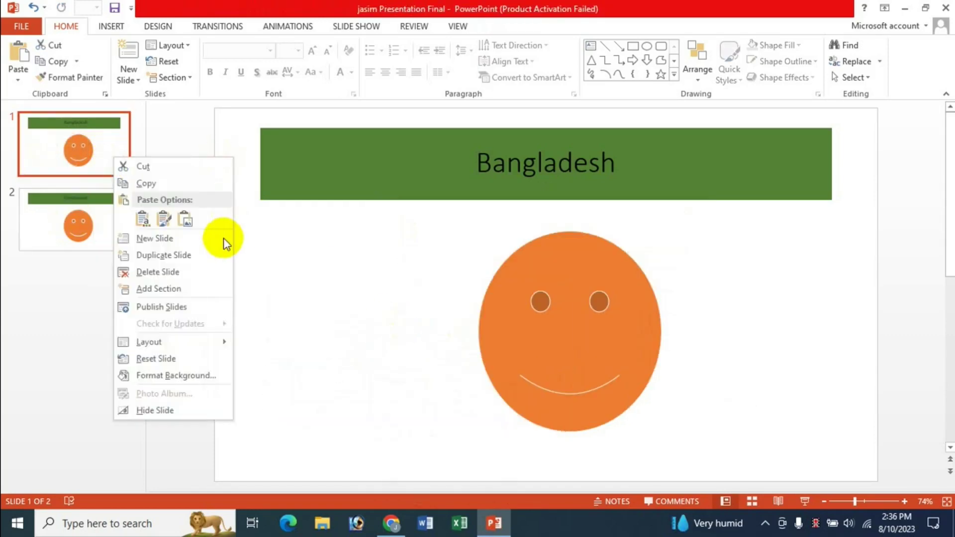
pyautogui.click(167, 221)
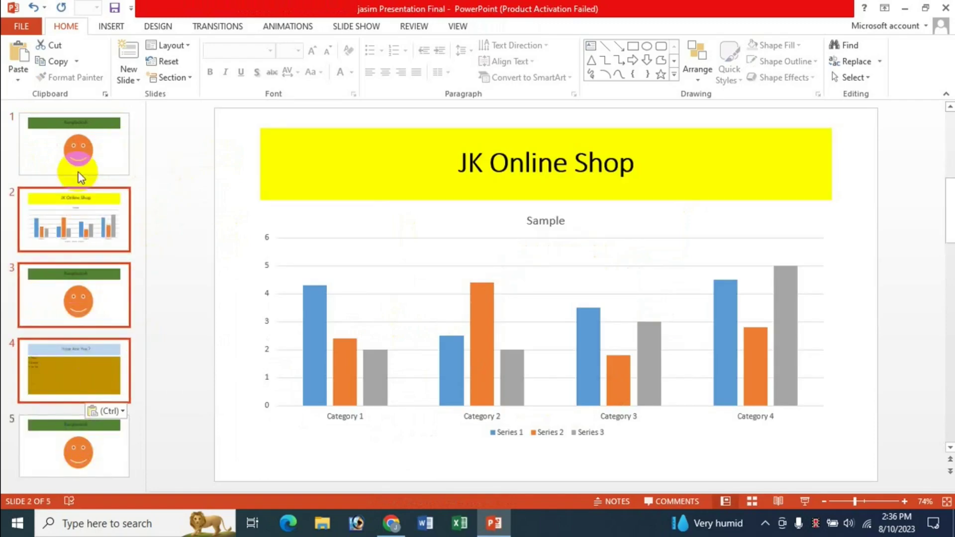
# - Select slides 1, 3 and the How Are You? slide and cut them
pyautogui.click(82, 153)
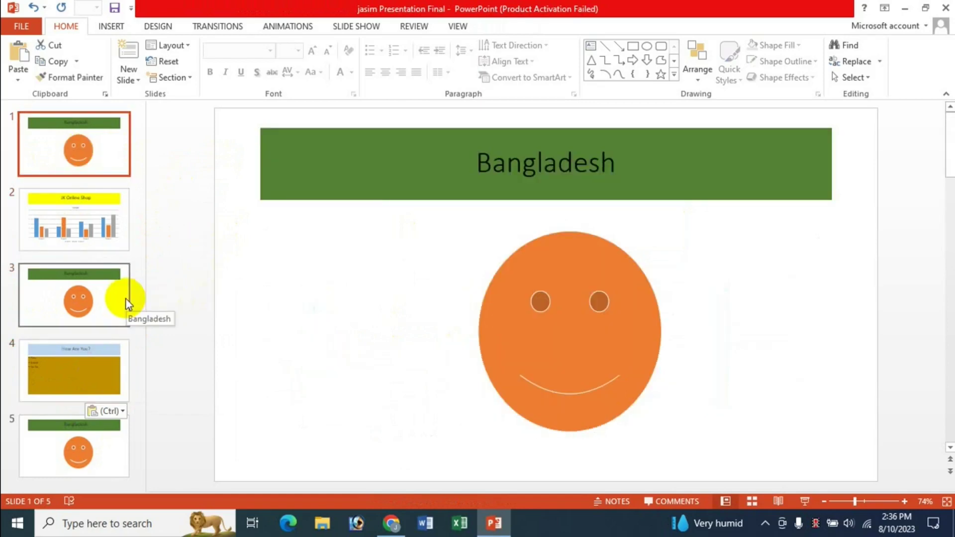
pyautogui.click(76, 295)
pyautogui.keyDown('ctrl'); pyautogui.click(73, 390); pyautogui.keyUp('ctrl')
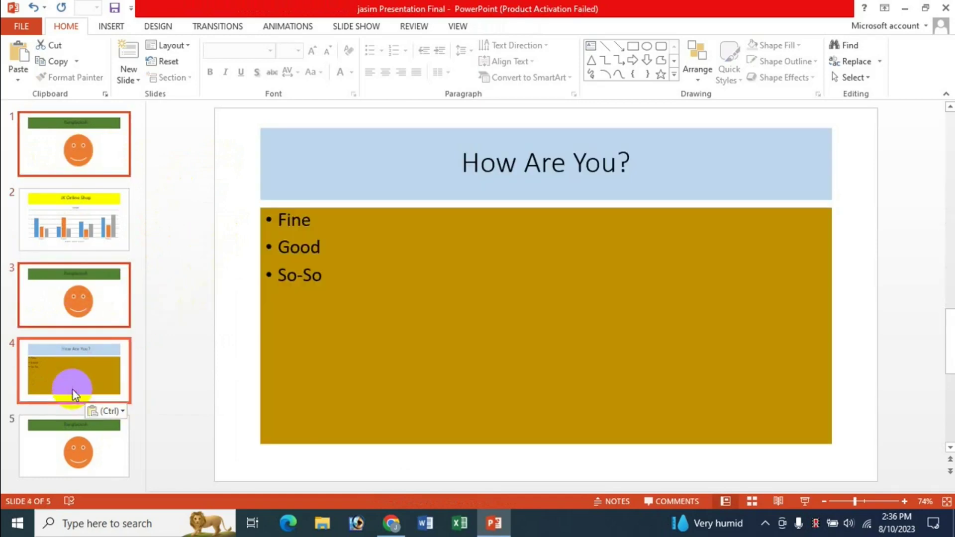
pyautogui.rightClick(78, 374)
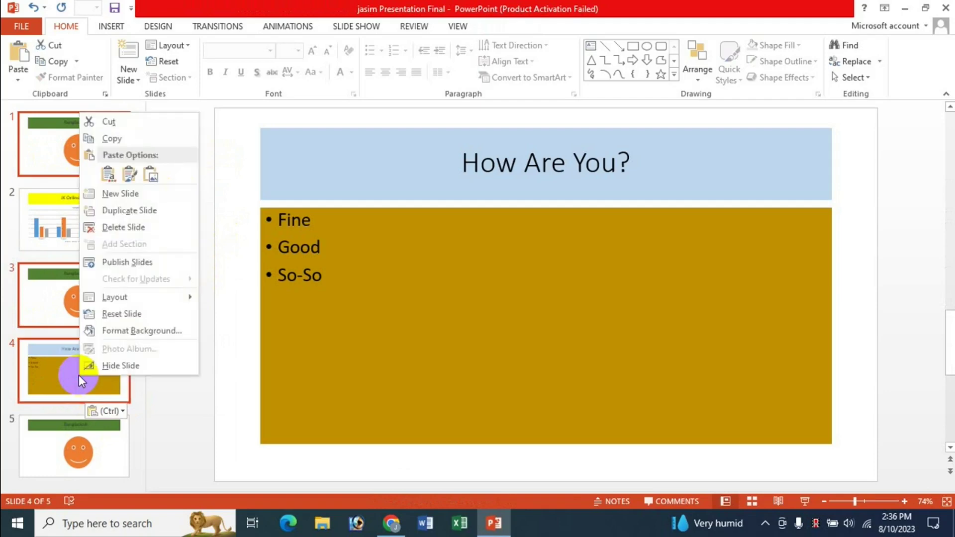
pyautogui.click(118, 124)
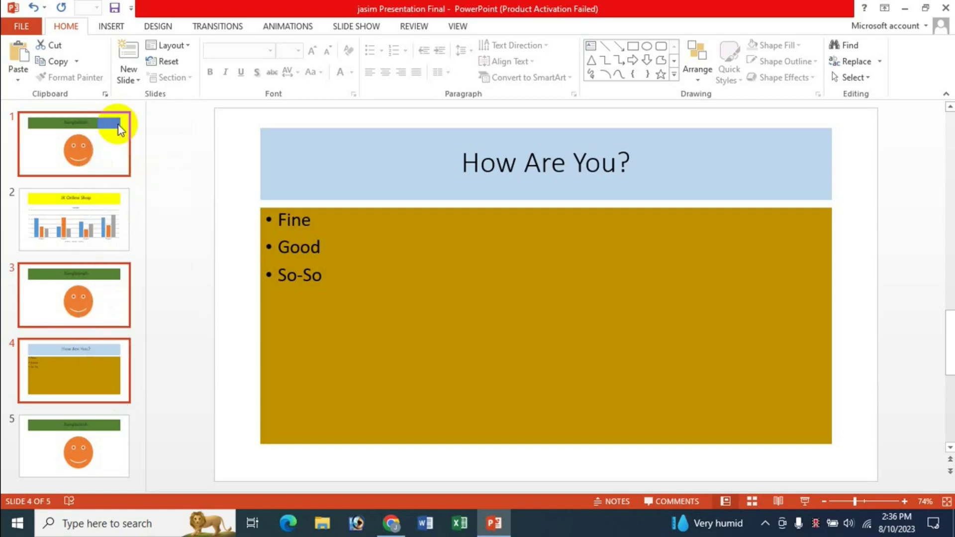
# - Paste the three cut slides after slide 2 with Ctrl+V
pyautogui.click(95, 158)
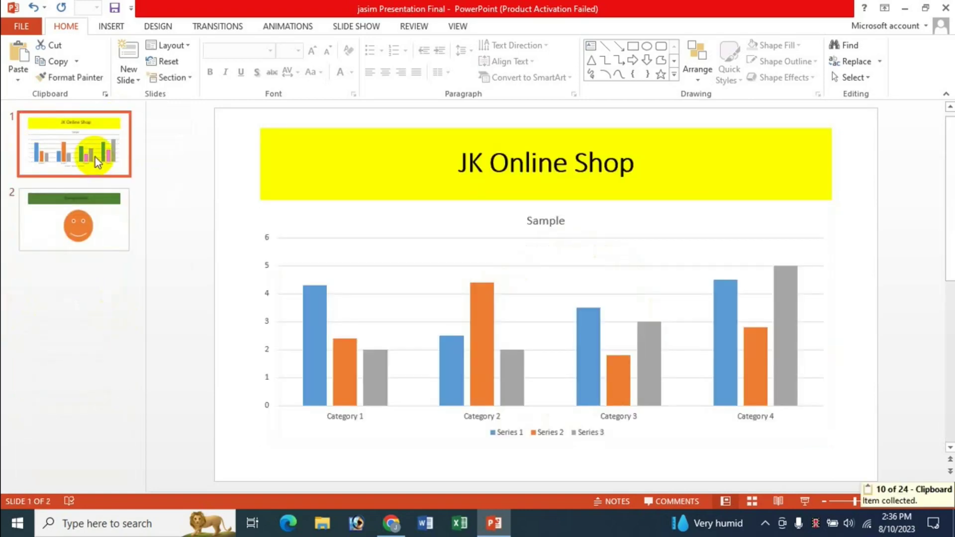
pyautogui.rightClick(94, 147)
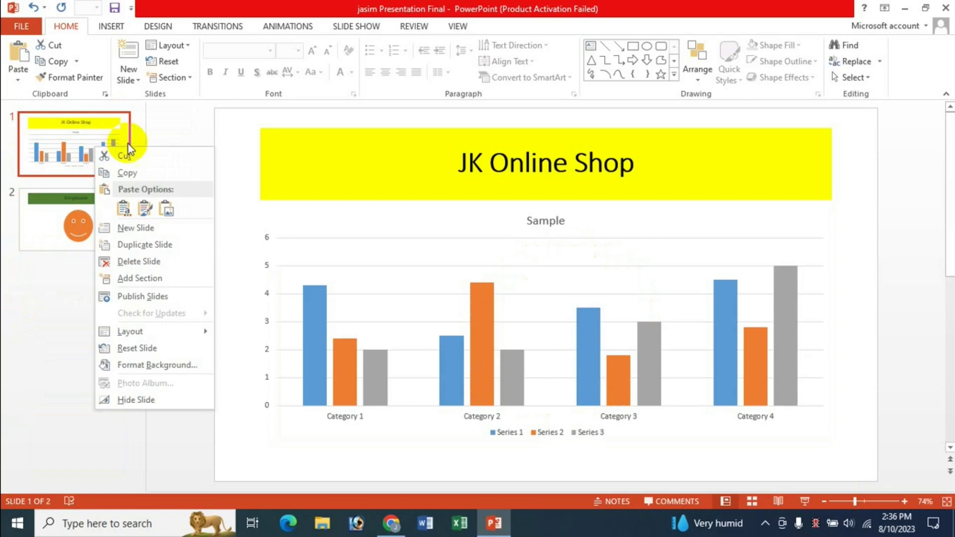
pyautogui.click(63, 140)
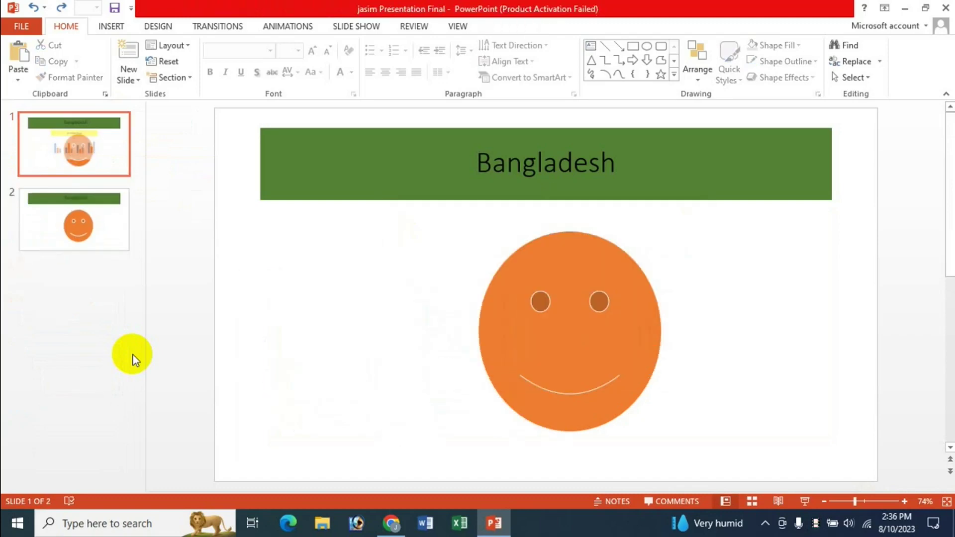
pyautogui.hotkey('ctrl', 'v')
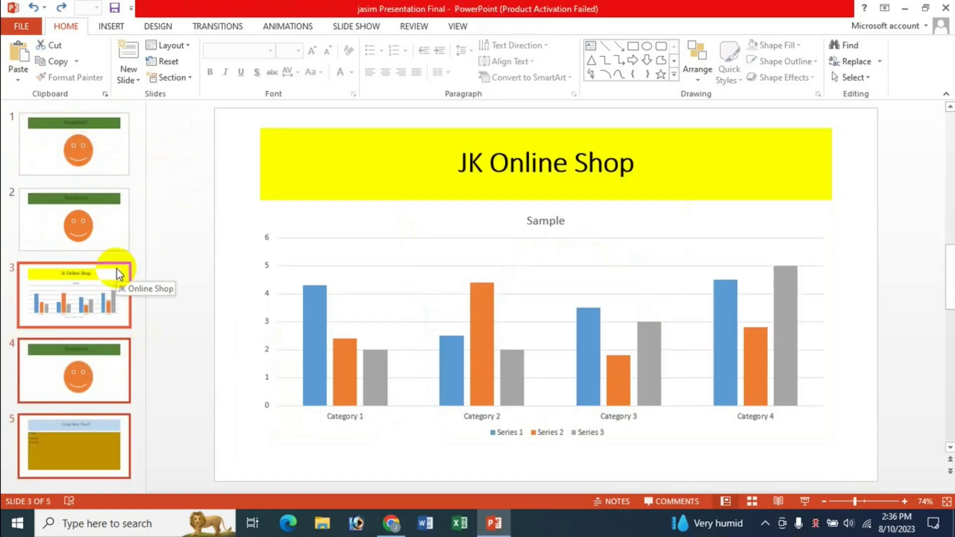
# - Copy the Bangladesh, JK Online Shop and How Are You? slides (1, 3, 5)
pyautogui.click(62, 167)
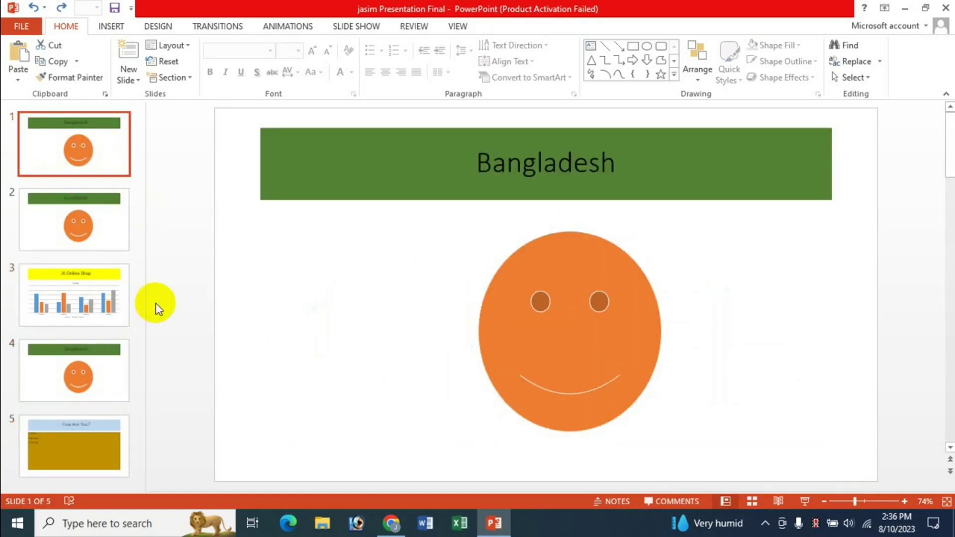
pyautogui.click(85, 292)
pyautogui.moveTo(85, 400); pyautogui.dragTo(88, 201)
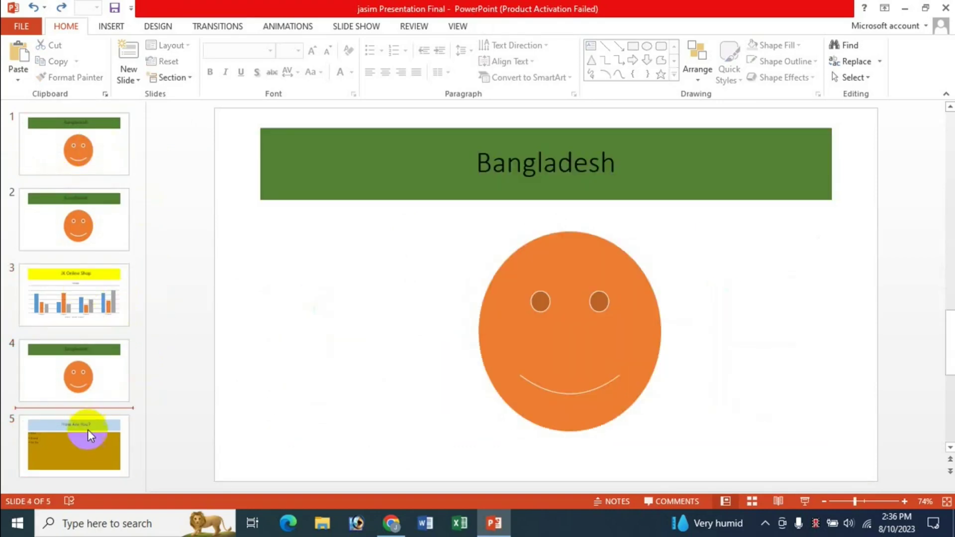
pyautogui.click(92, 169)
pyautogui.keyDown('ctrl'); pyautogui.click(106, 288); pyautogui.keyUp('ctrl')
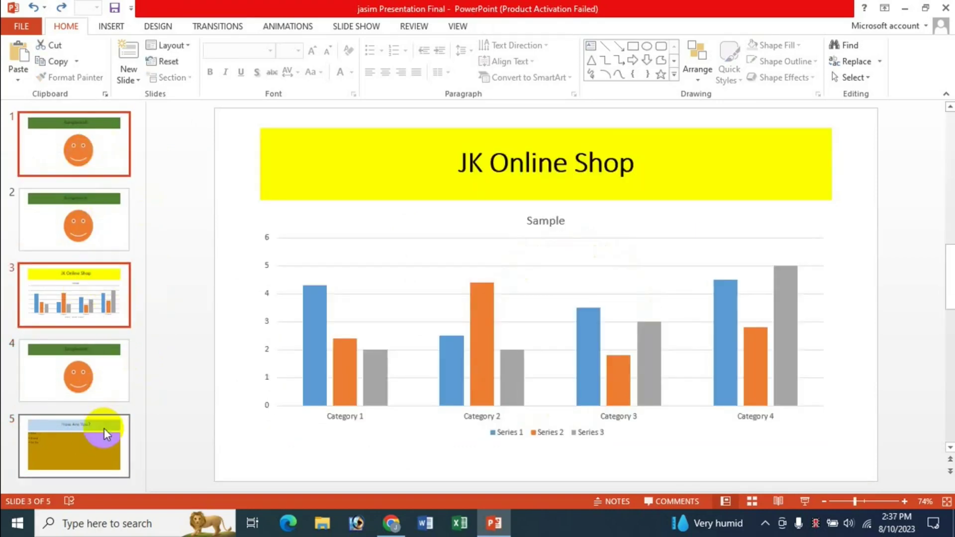
pyautogui.keyDown('ctrl'); pyautogui.click(103, 428); pyautogui.keyUp('ctrl')
pyautogui.rightClick(103, 428)
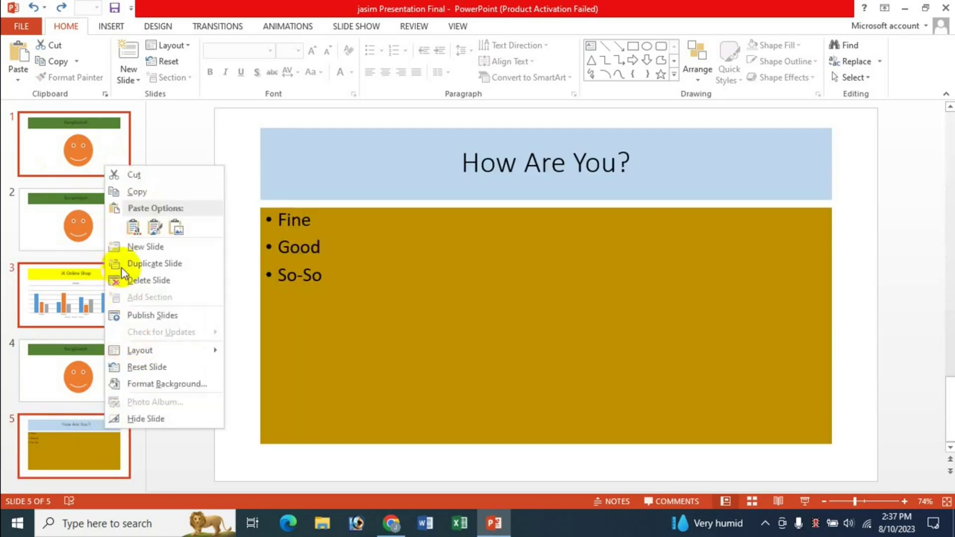
pyautogui.click(137, 192)
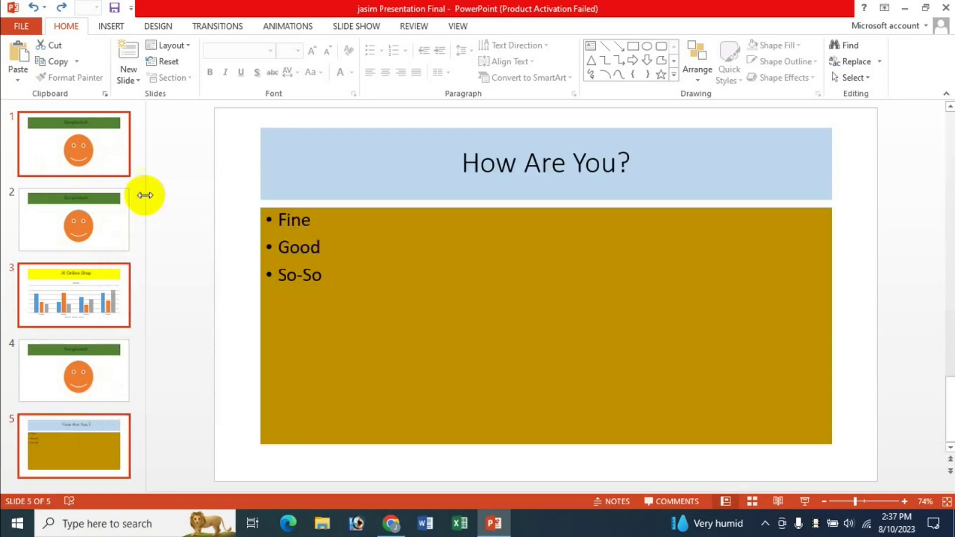
# - Paste the copies after slide 5 as slides 6–8, then copy them again
pyautogui.moveTo(95, 464)
pyautogui.mouseDown()
pyautogui.moveTo(111, 177)
pyautogui.moveTo(78, 382)
pyautogui.mouseUp()
pyautogui.click(77, 380)
pyautogui.click(94, 470)
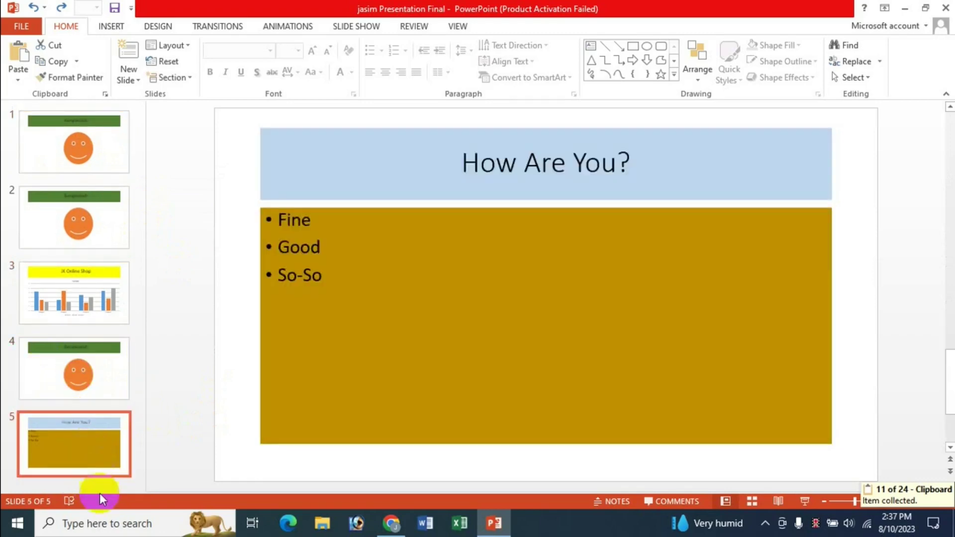
pyautogui.rightClick(100, 459)
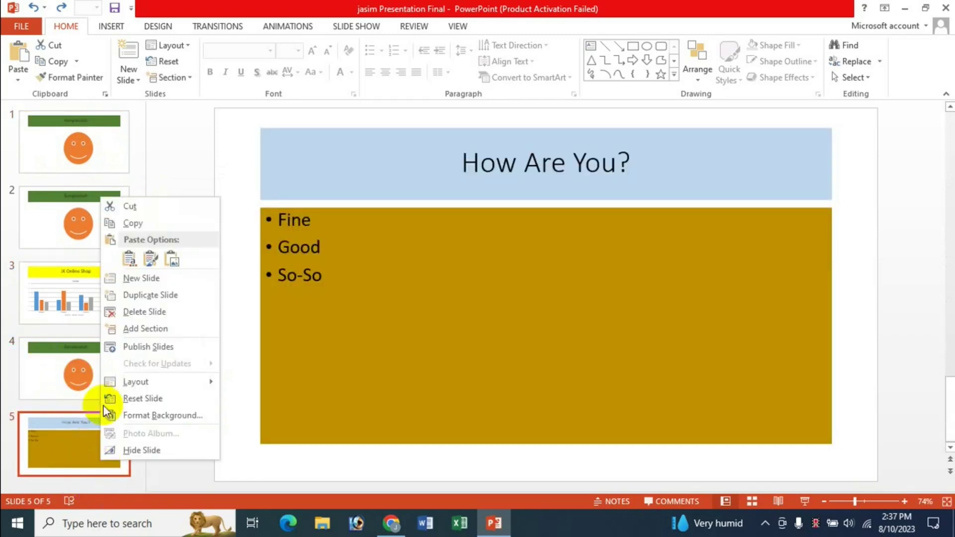
pyautogui.click(150, 260)
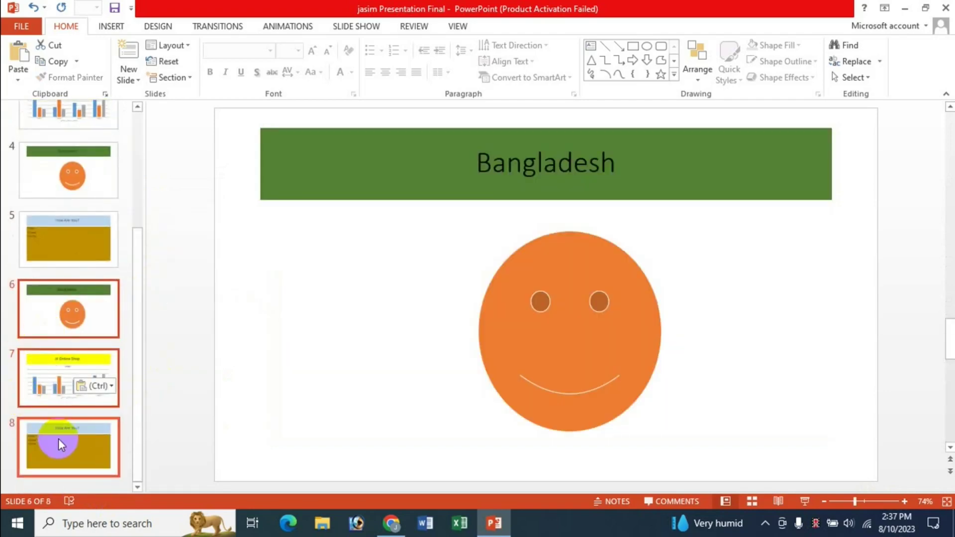
pyautogui.hotkey('ctrl', 'c')
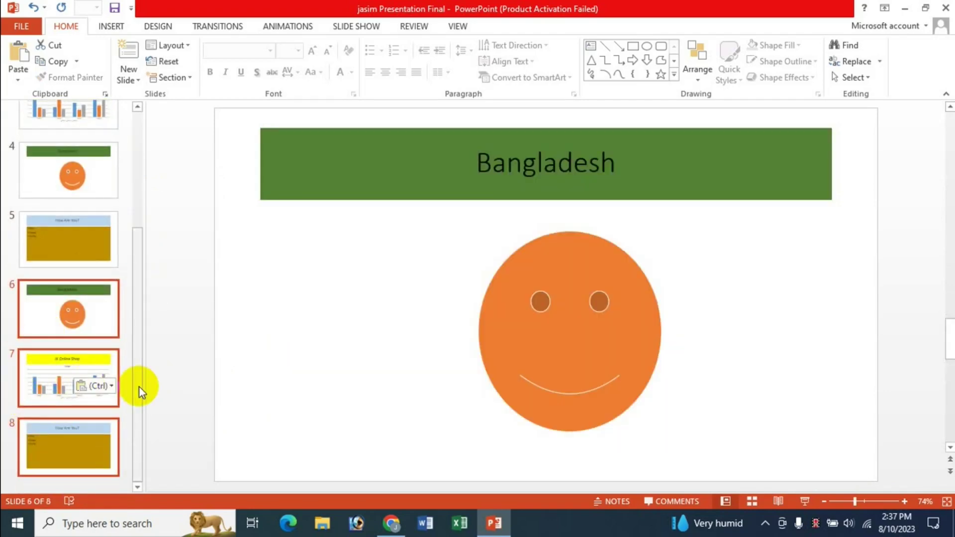
# - Paste the copied slides after slide 3 and copy the newly pasted ones
pyautogui.click(99, 109)
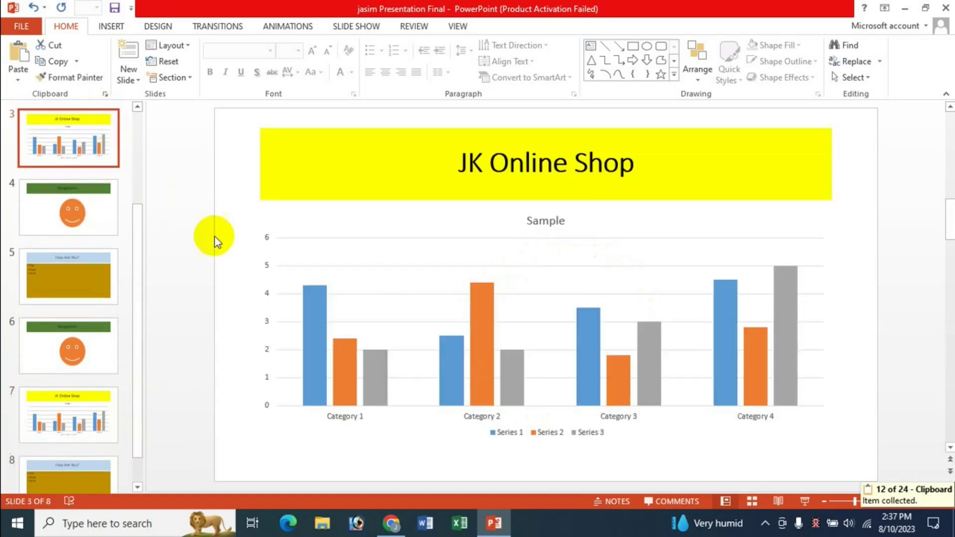
pyautogui.hotkey('ctrl', 'v')
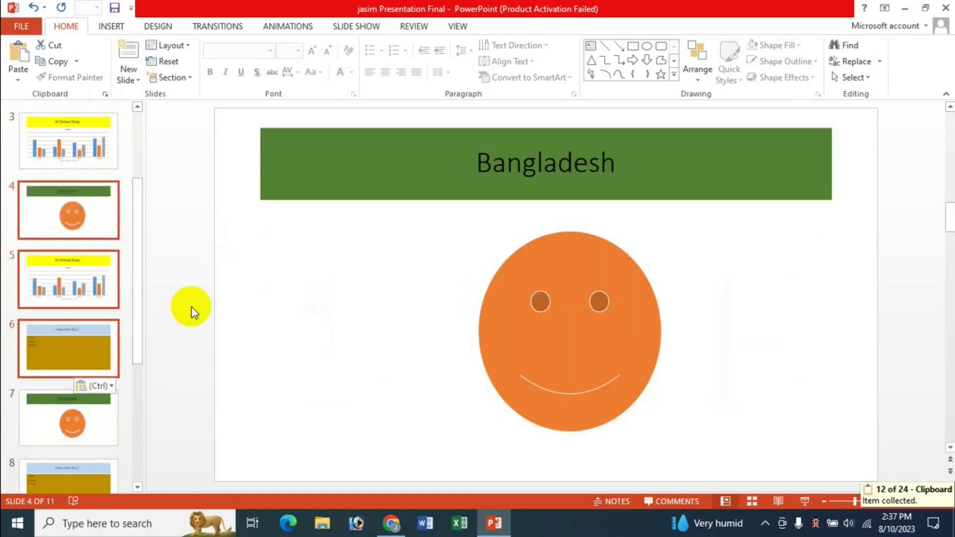
pyautogui.click(56, 62)
# - Paste the three slides again after slide 7 from the Home Paste dropdown
pyautogui.click(96, 420)
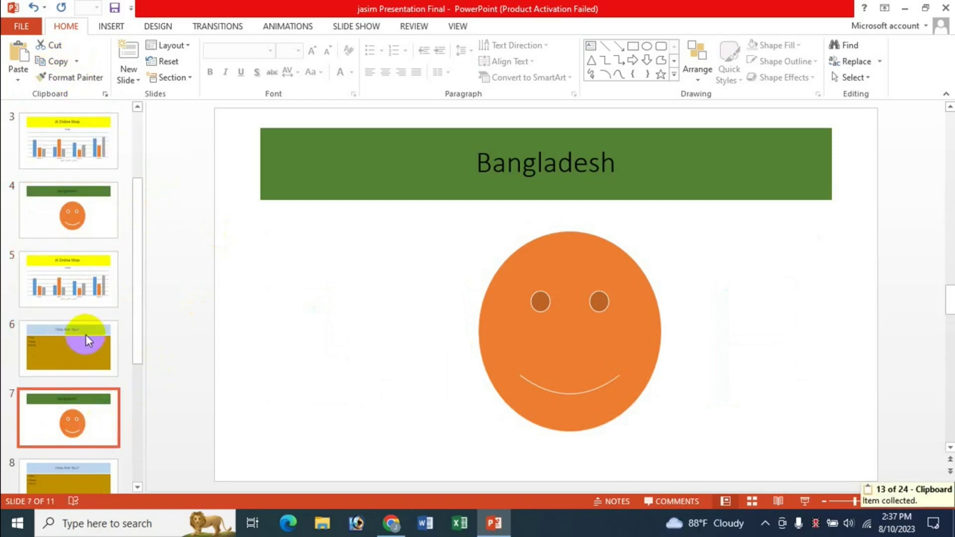
pyautogui.click(20, 83)
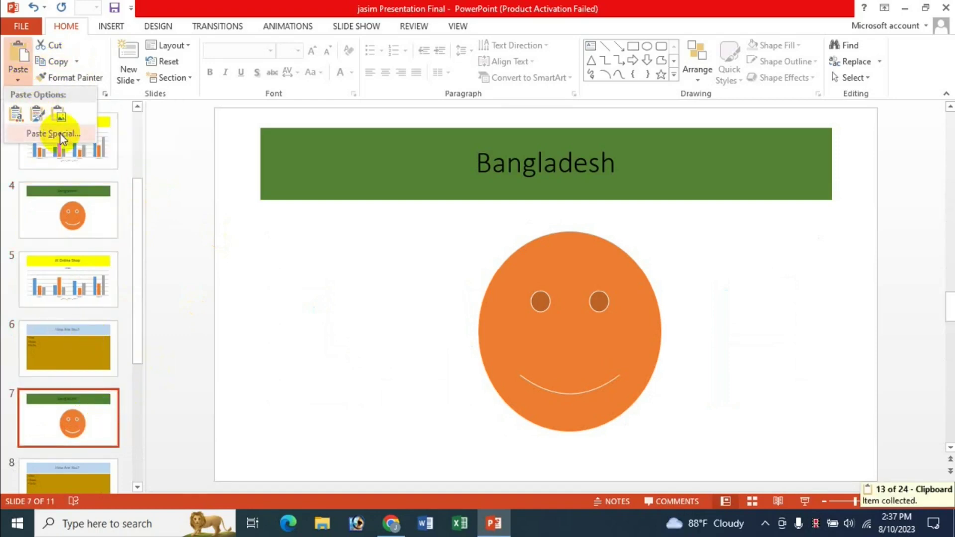
pyautogui.click(19, 58)
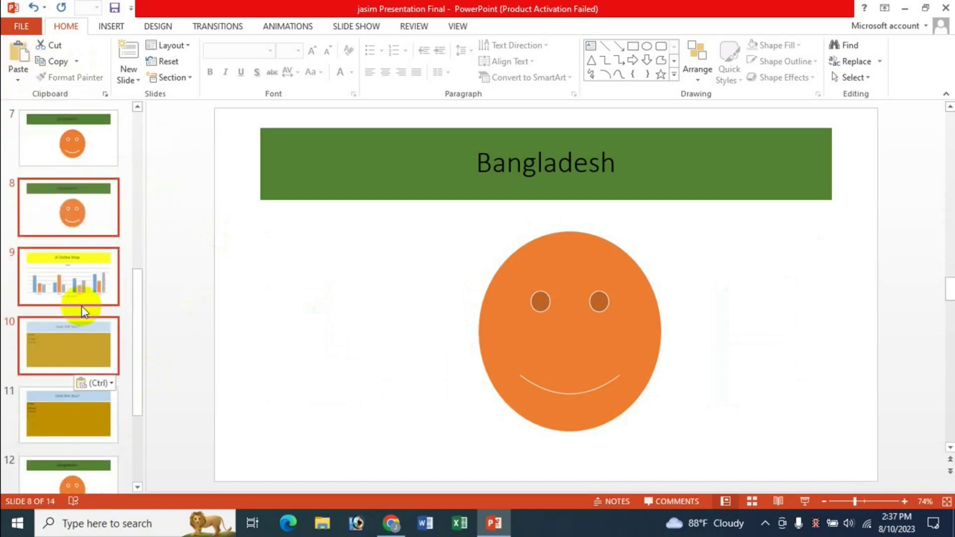
pyautogui.moveTo(143, 294); pyautogui.dragTo(141, 140)
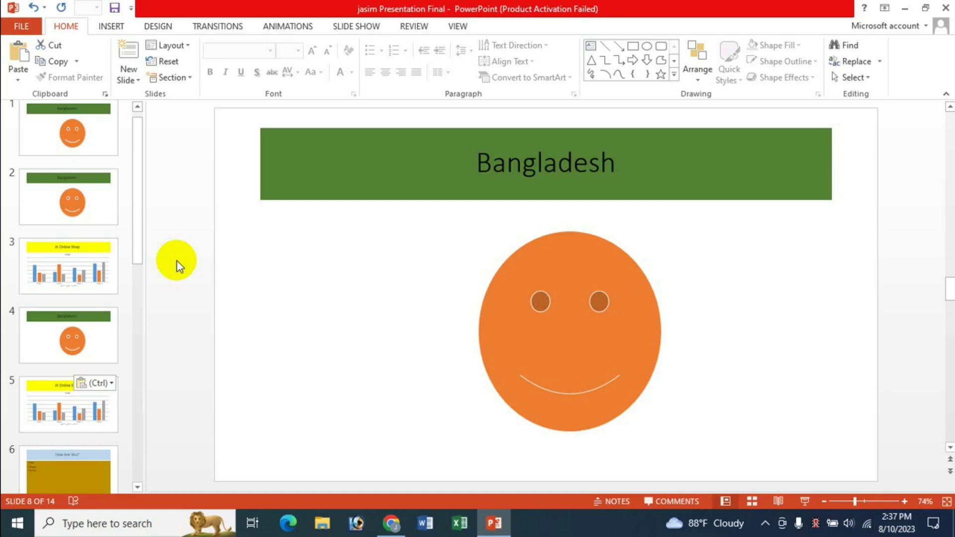
# - Switch to Chrome showing the JK Update Technology channel's Videos page
pyautogui.click(391, 522)
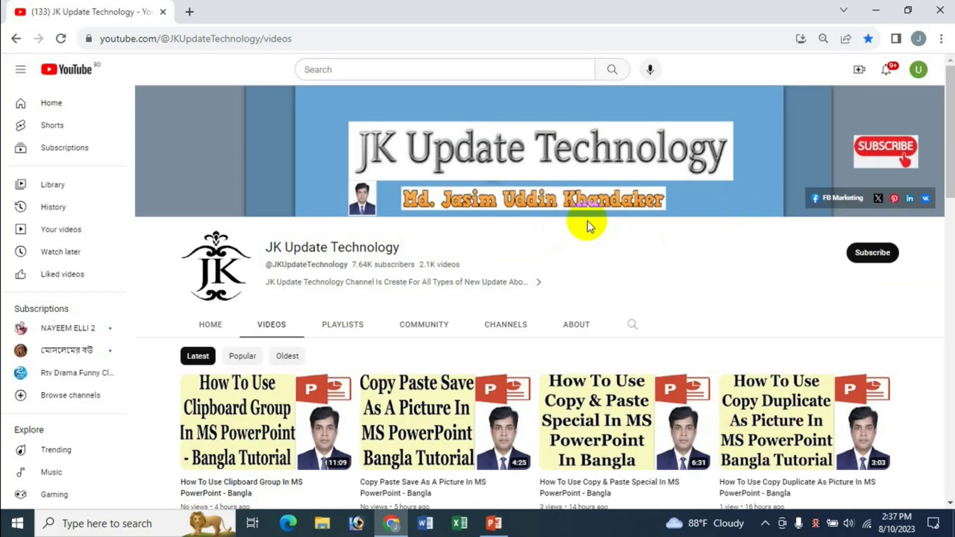